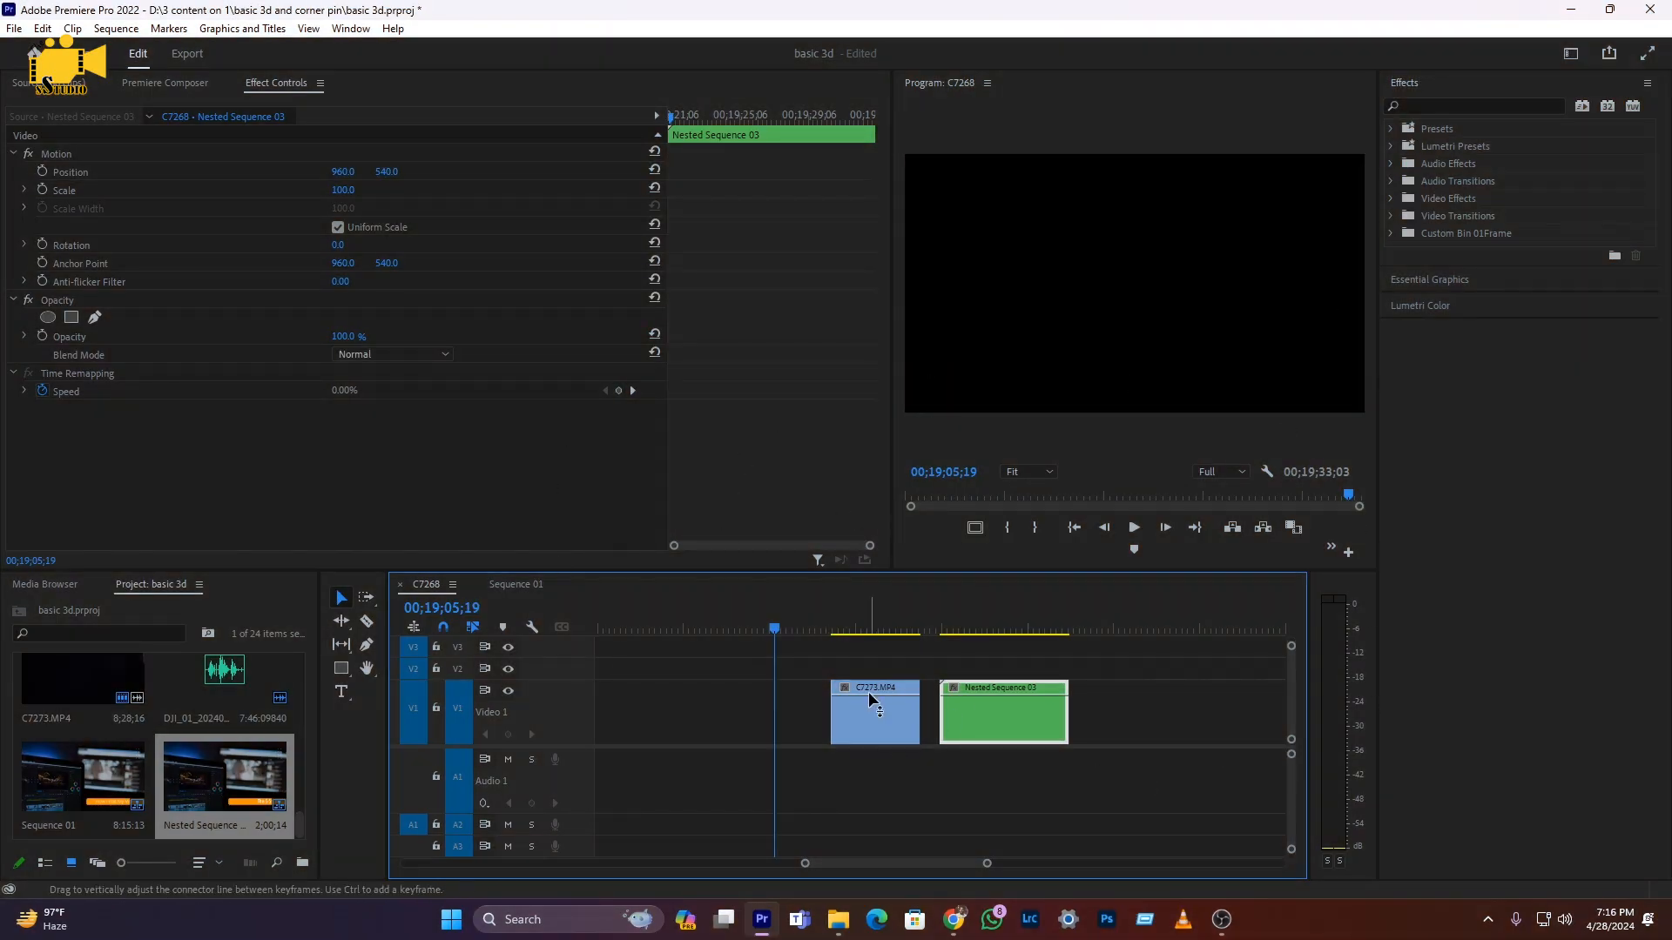
Step: Play back the C7273.MP4 clip and view the background footage in Nested Sequence 03
left_click(864, 628)
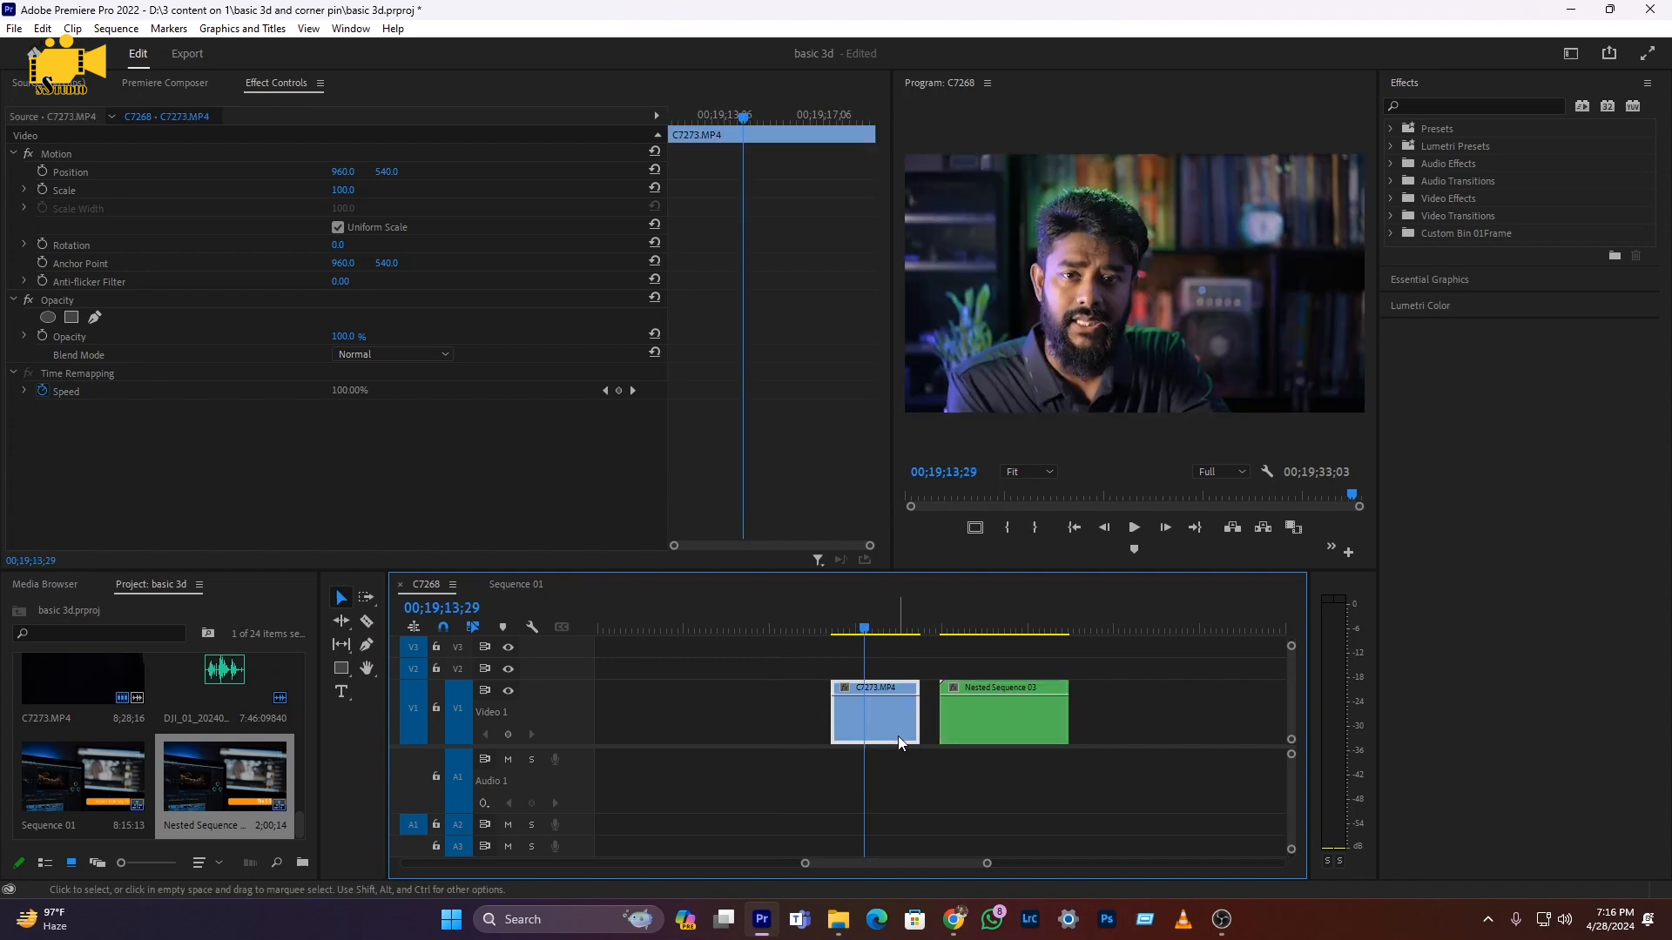
key("space")
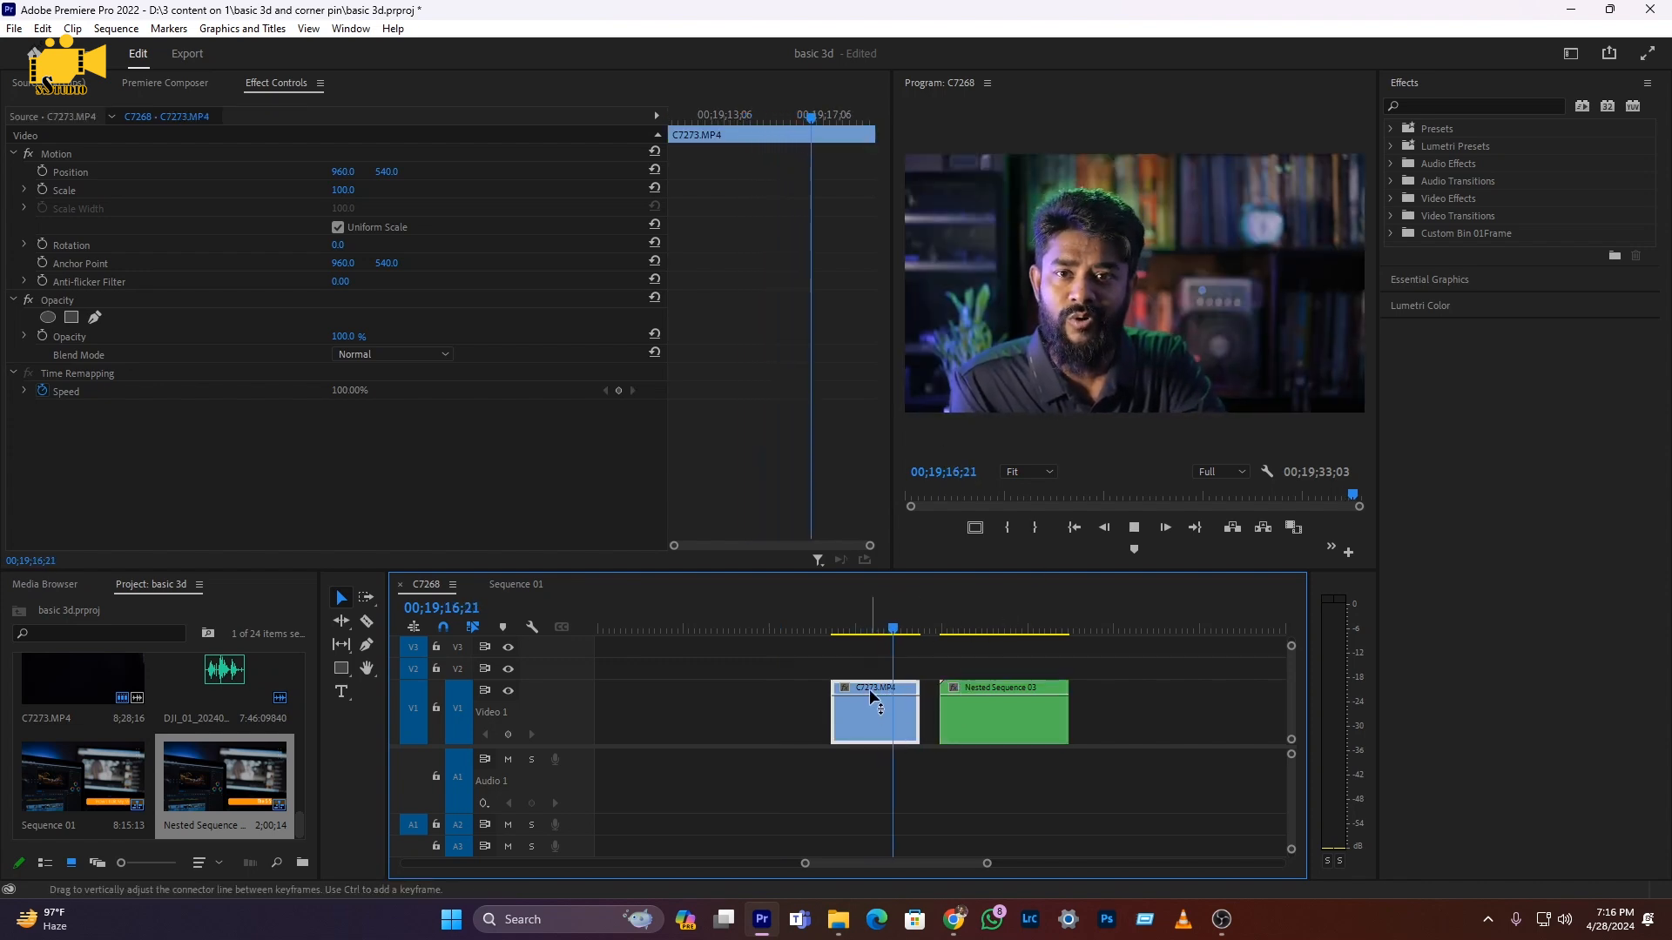
left_click(953, 628)
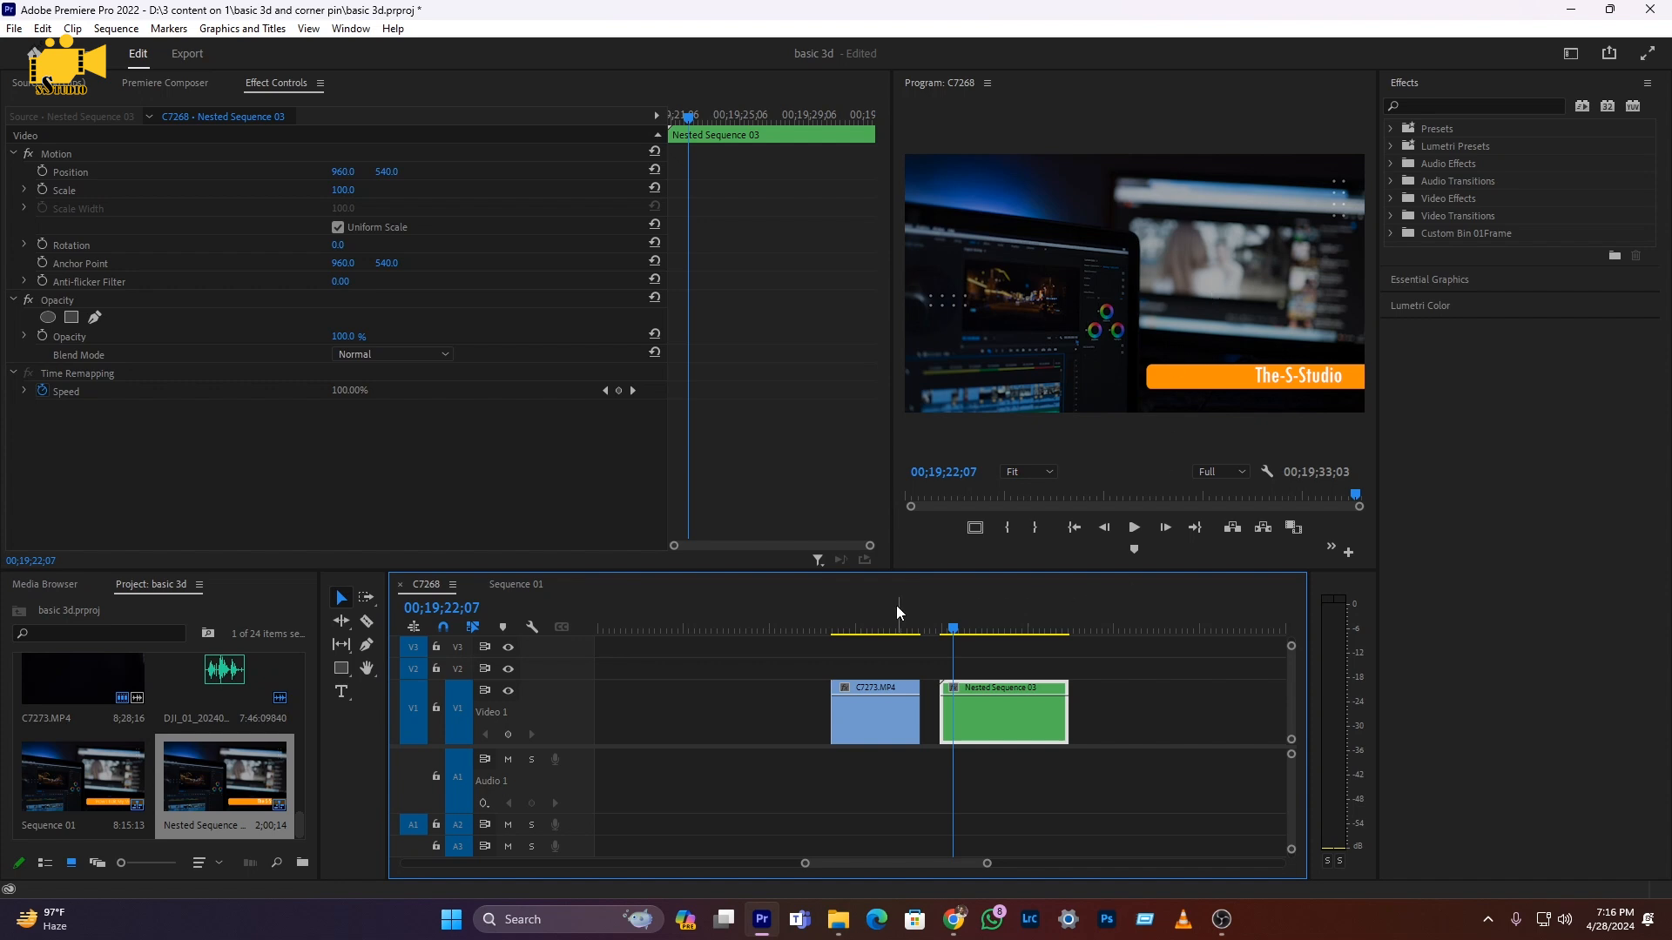
Step: Move the C7273.MP4 clip onto track V2, aligned with the start of Nested Sequence 03, and show it at 00;19;24;03
left_click(854, 629)
left_click_drag(873, 711, 977, 667)
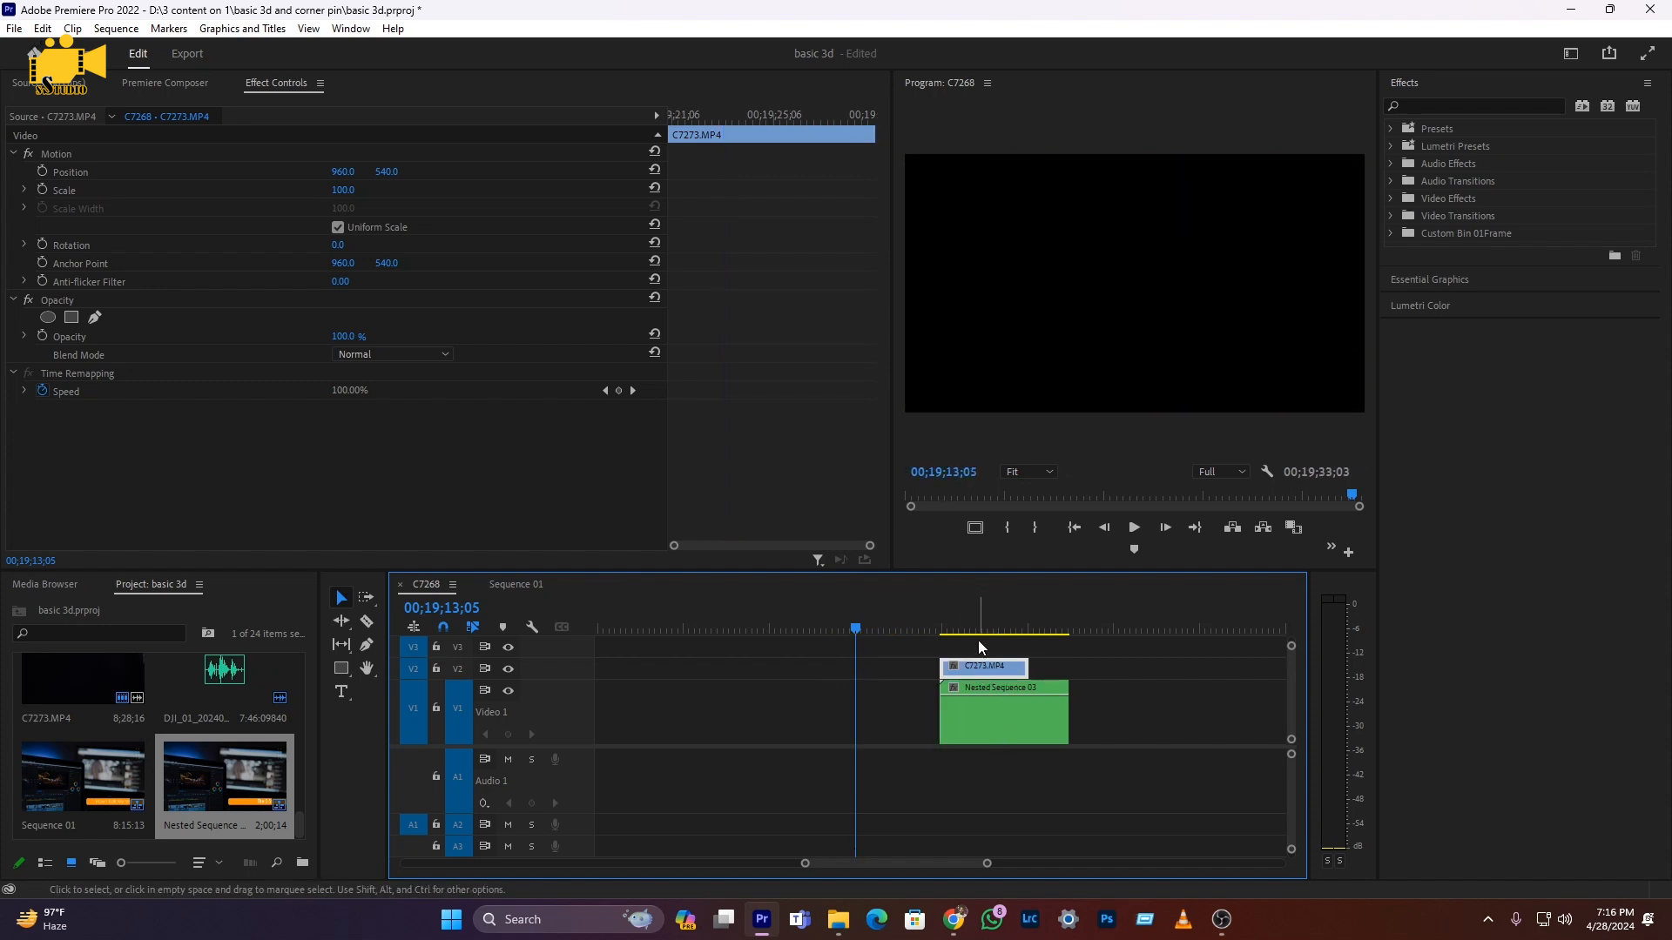
left_click(974, 628)
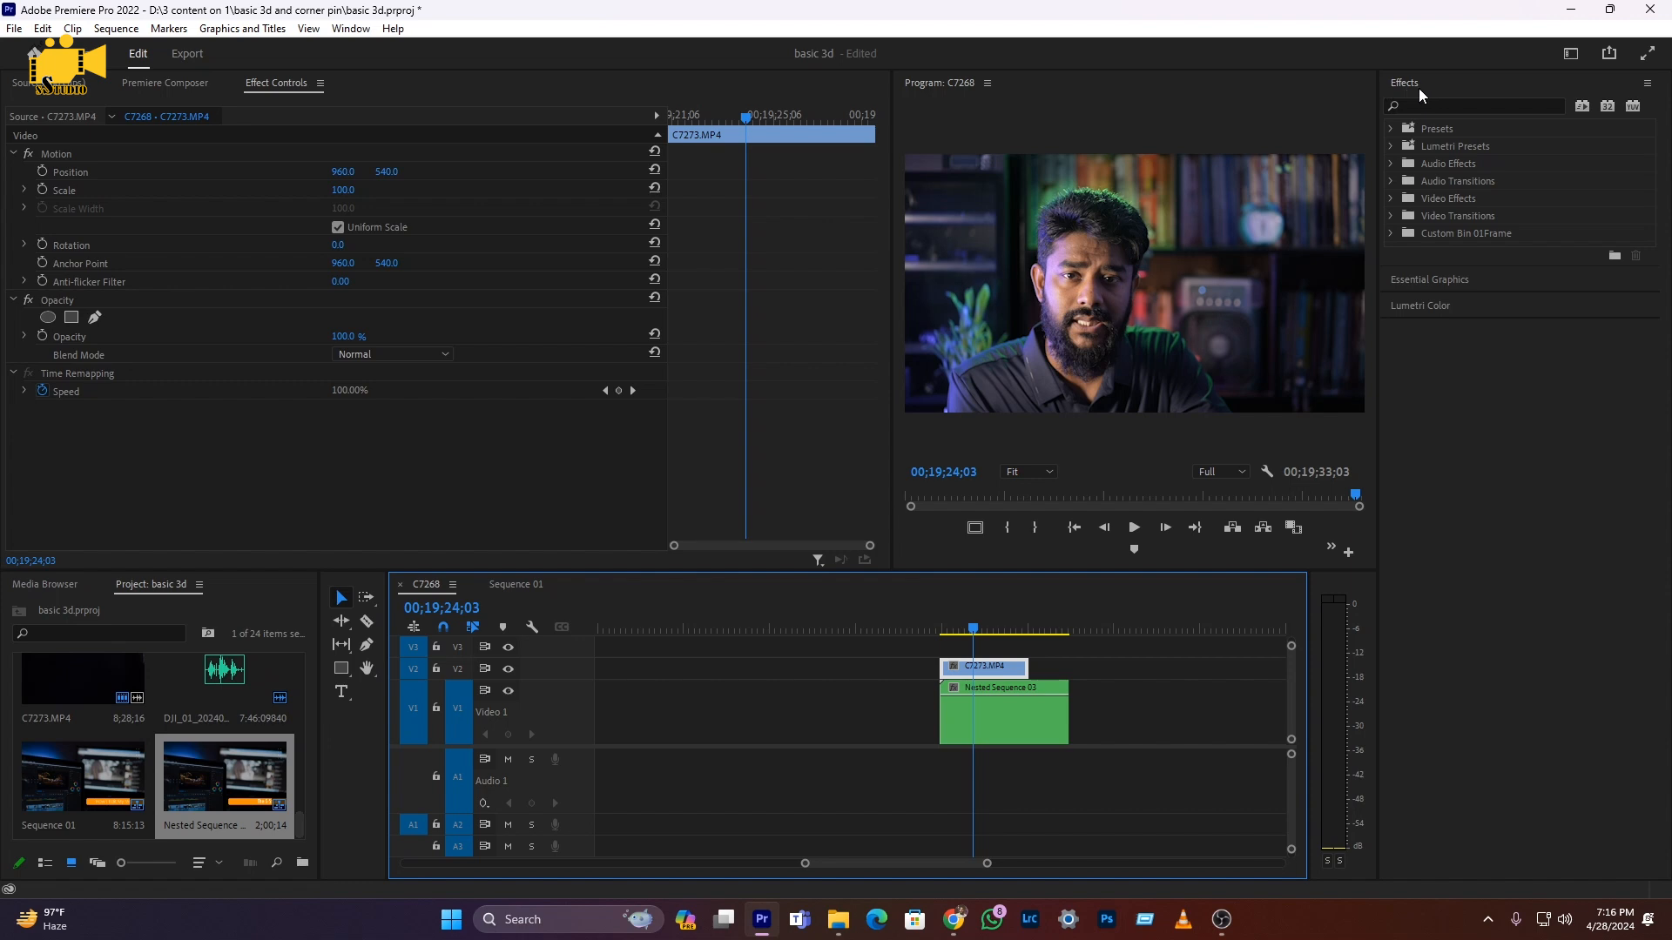
Step: Search the effects for "corner" and apply Corner Pin to the C7273.MP4 clip on V2
left_click(351, 28)
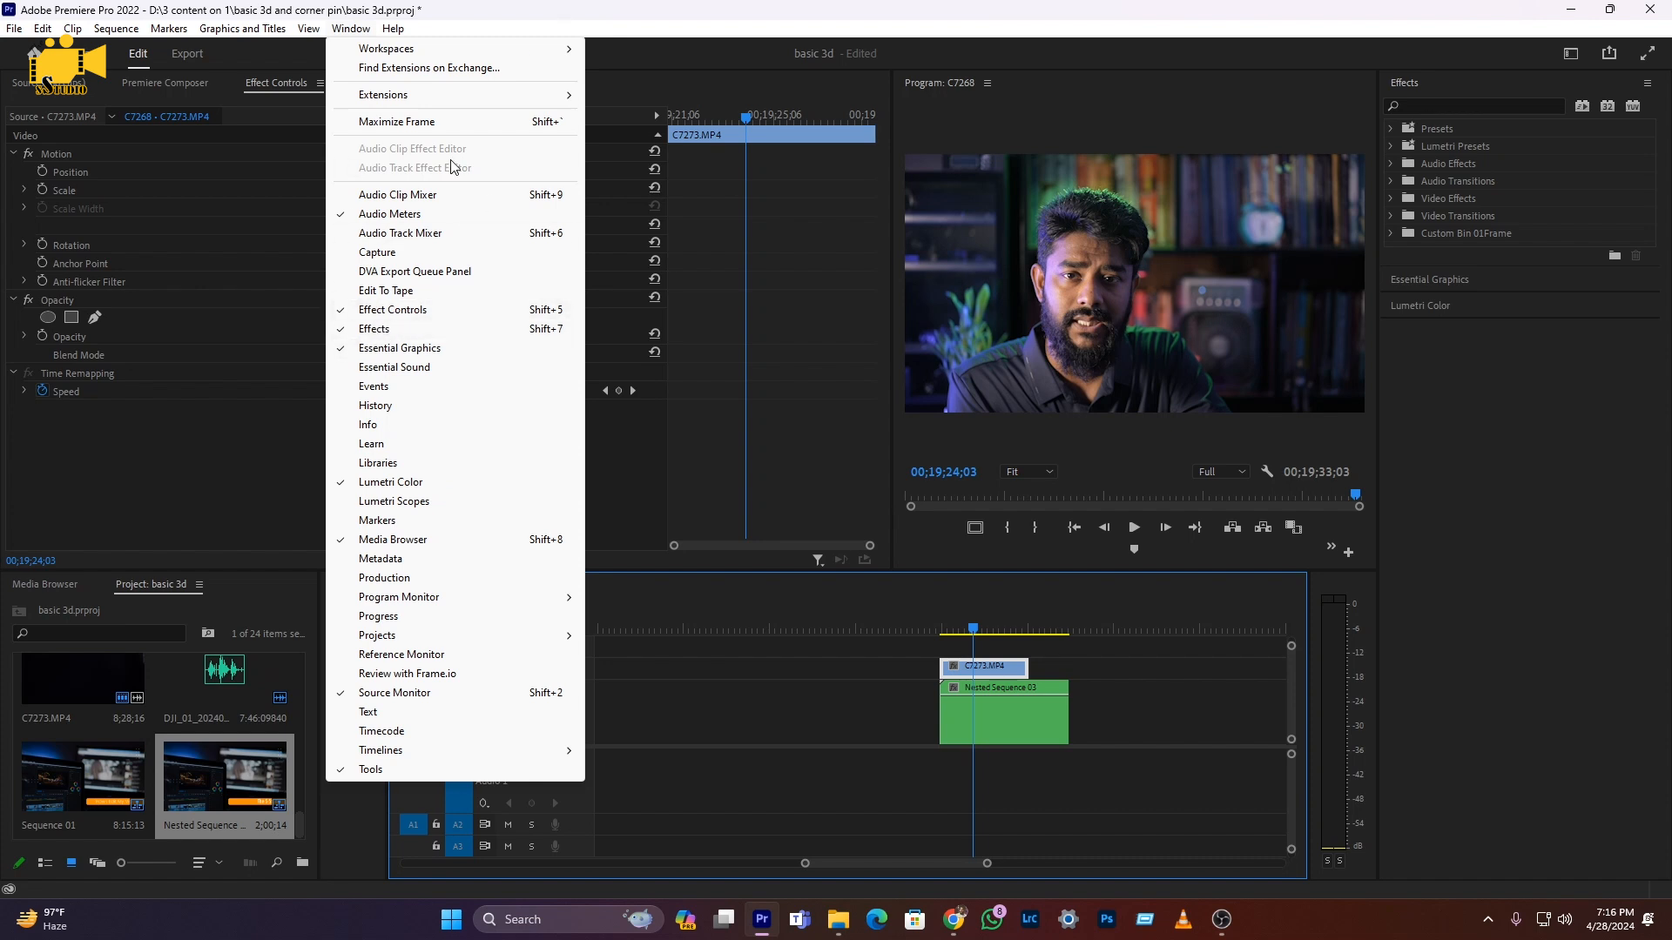
left_click(506, 16)
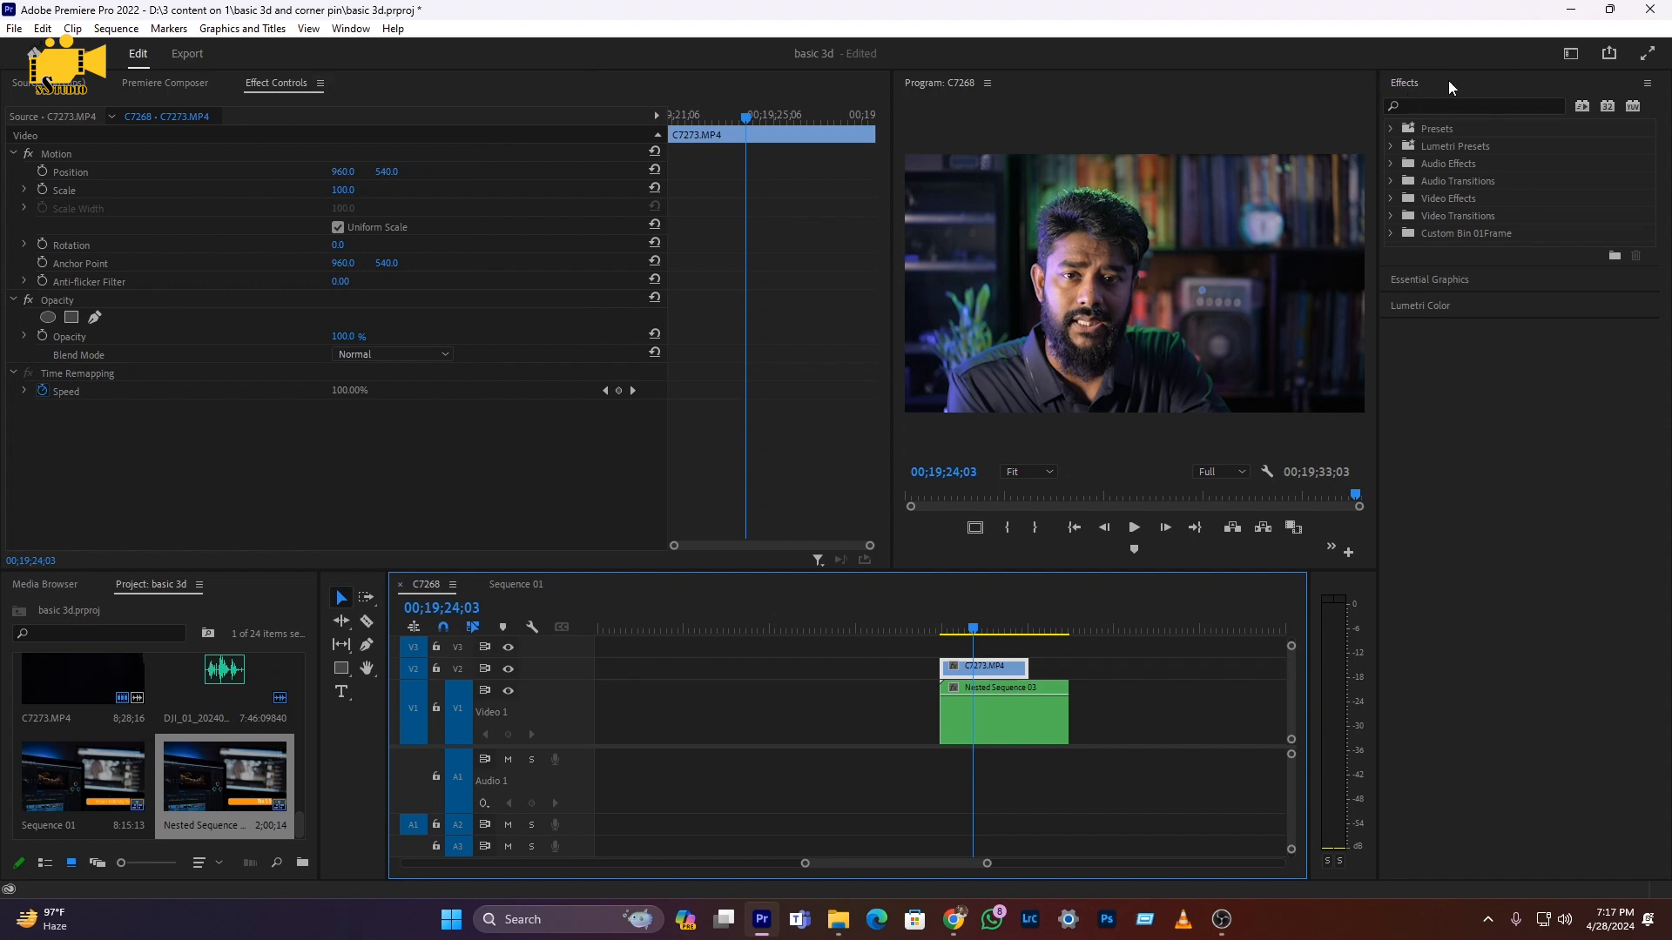
left_click(1431, 104)
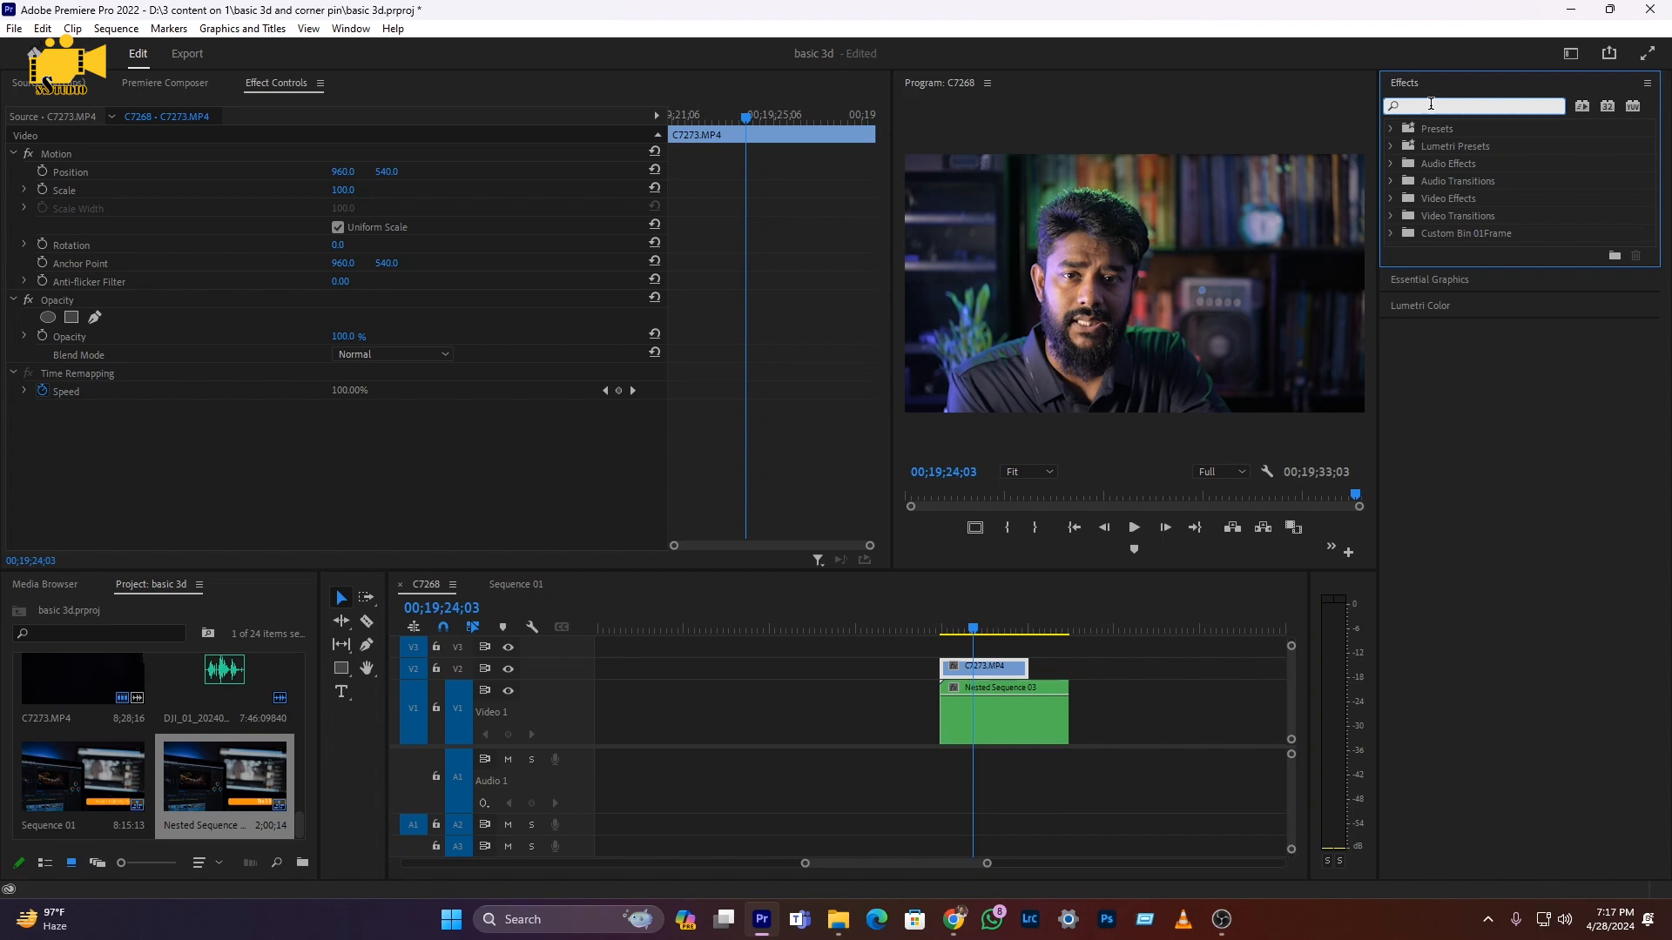
type("corner")
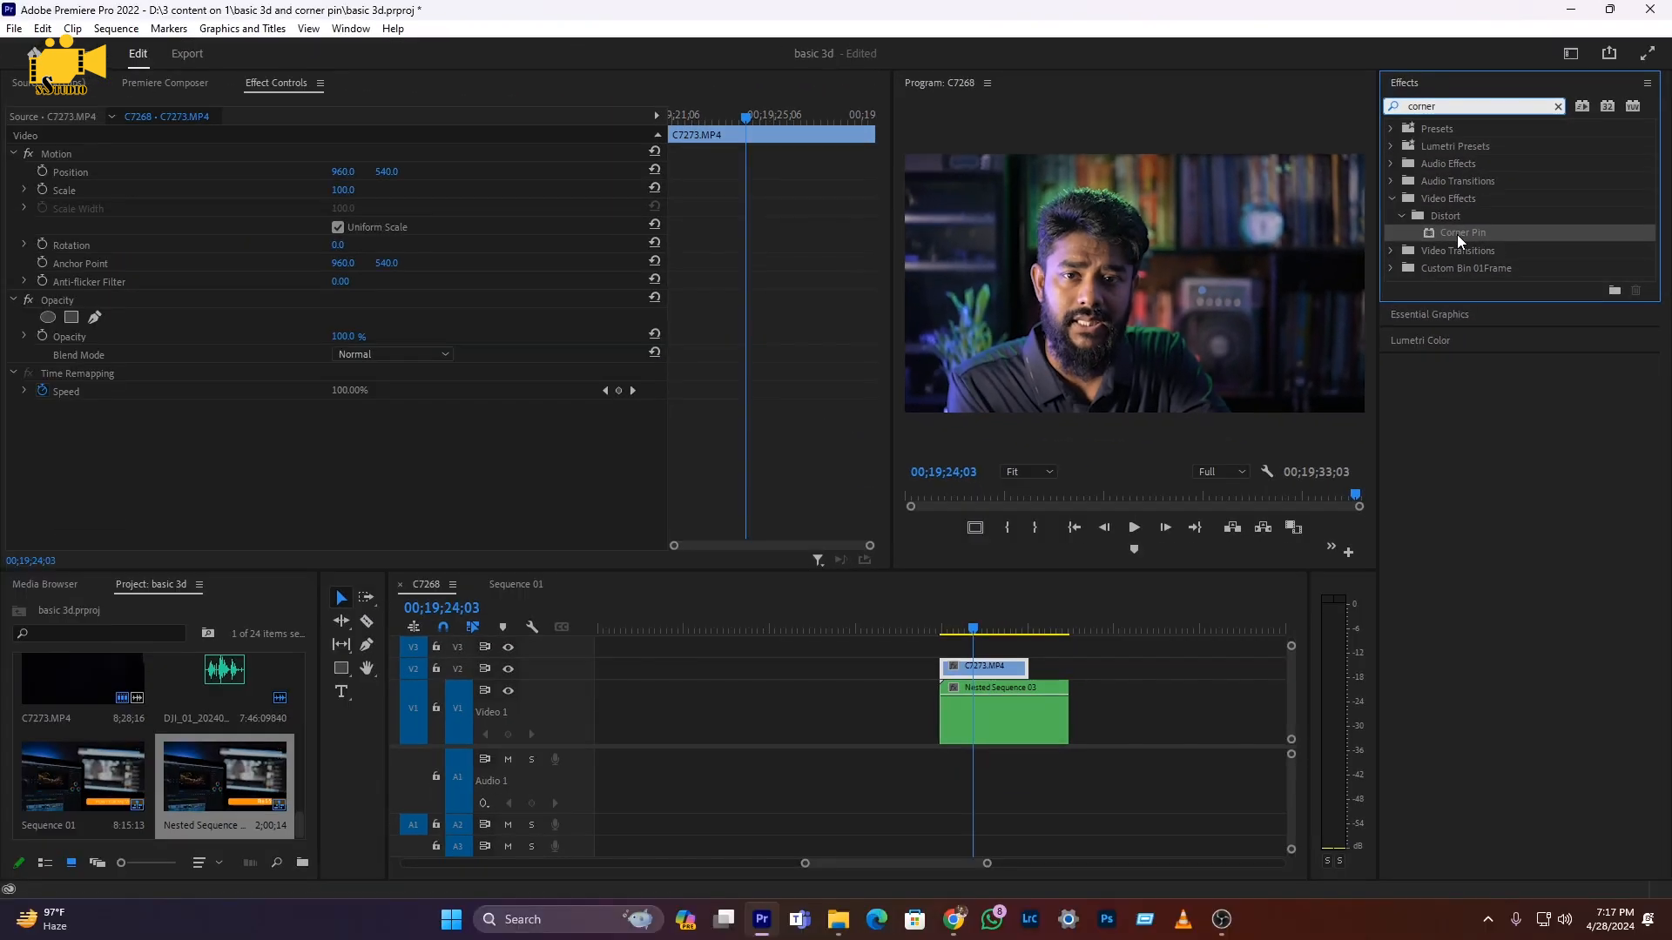
left_click_drag(1245, 355, 992, 672)
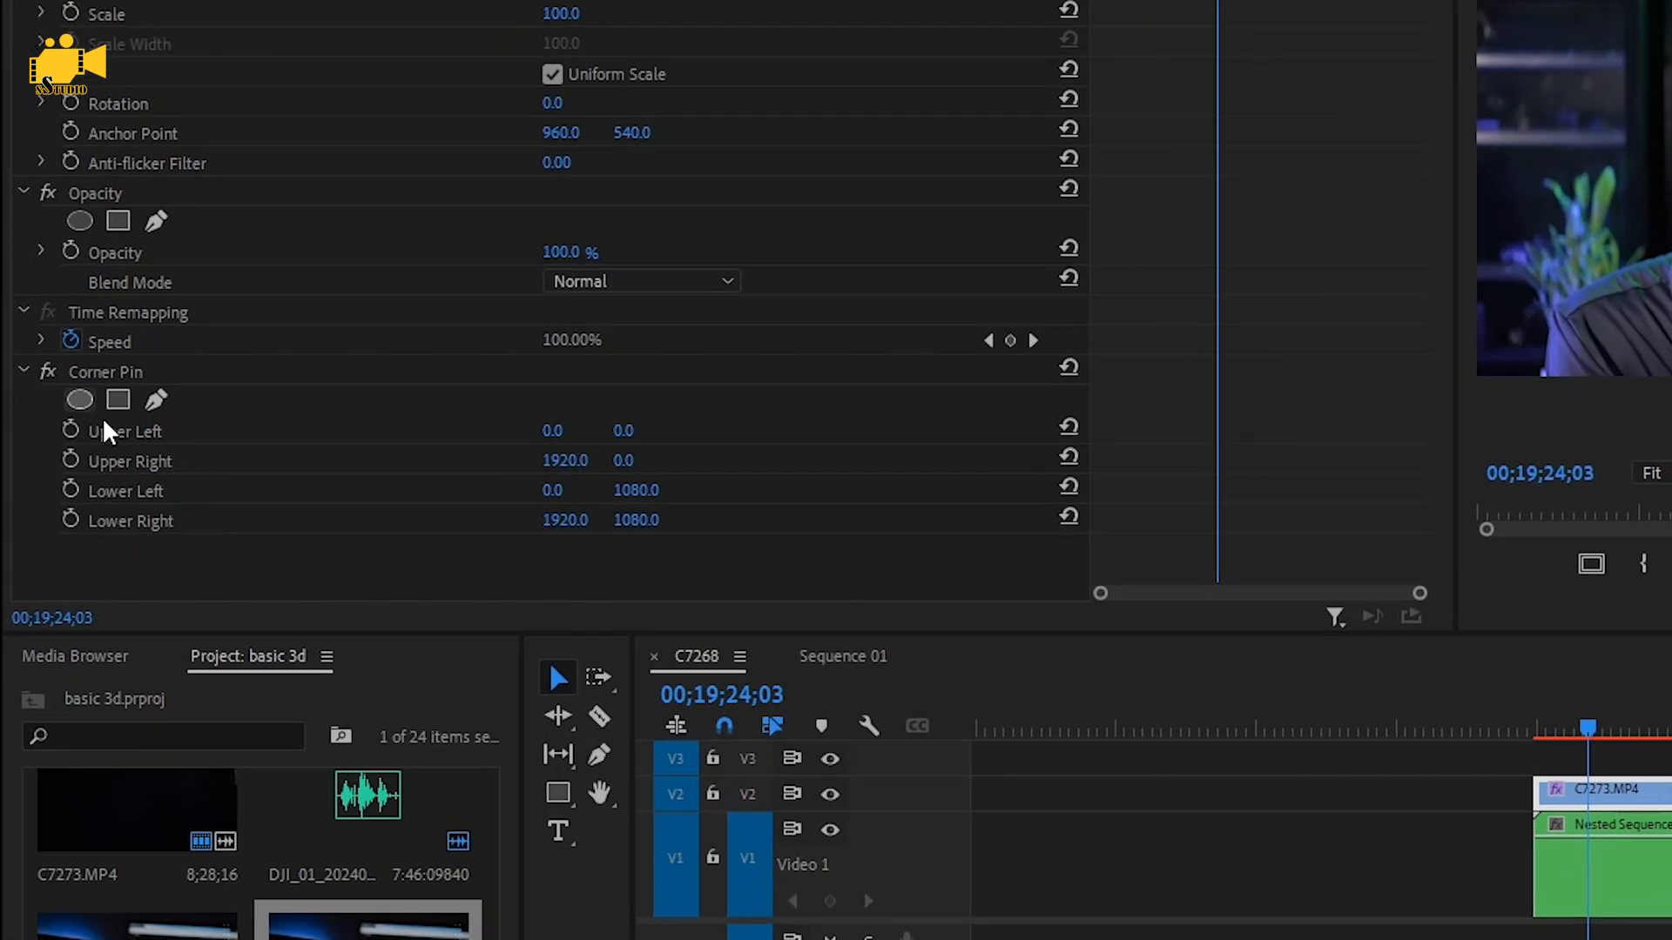
Step: Show the Corner Pin handles on the clip and set the Program monitor zoom to 25%
left_click(106, 371)
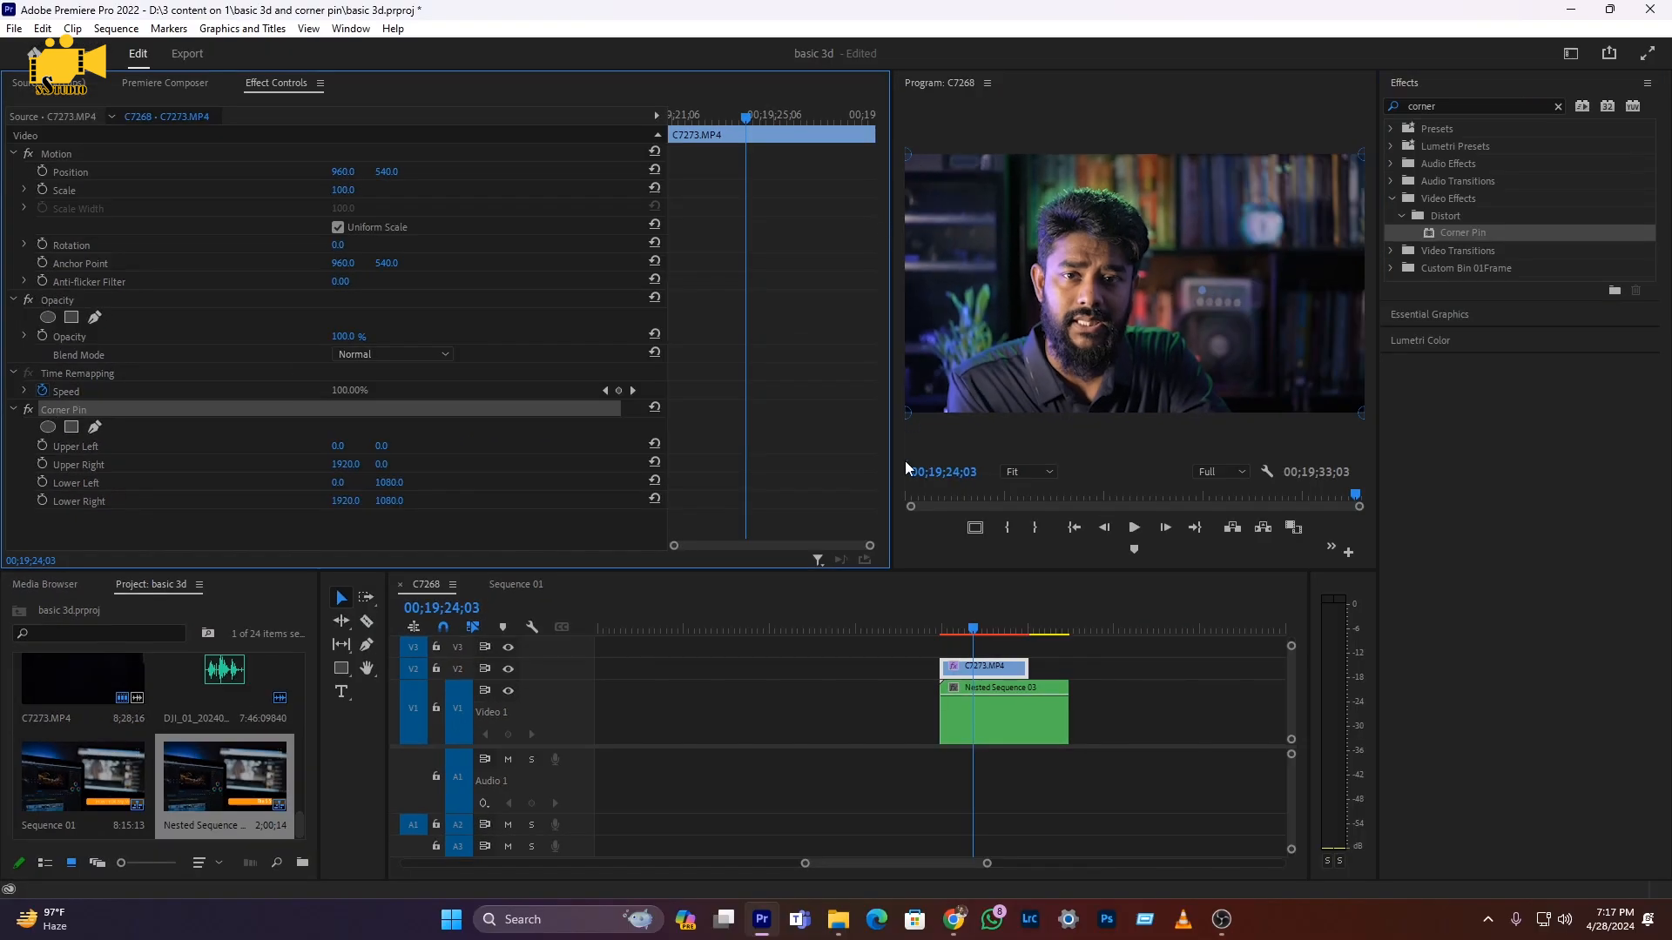
left_click(1035, 473)
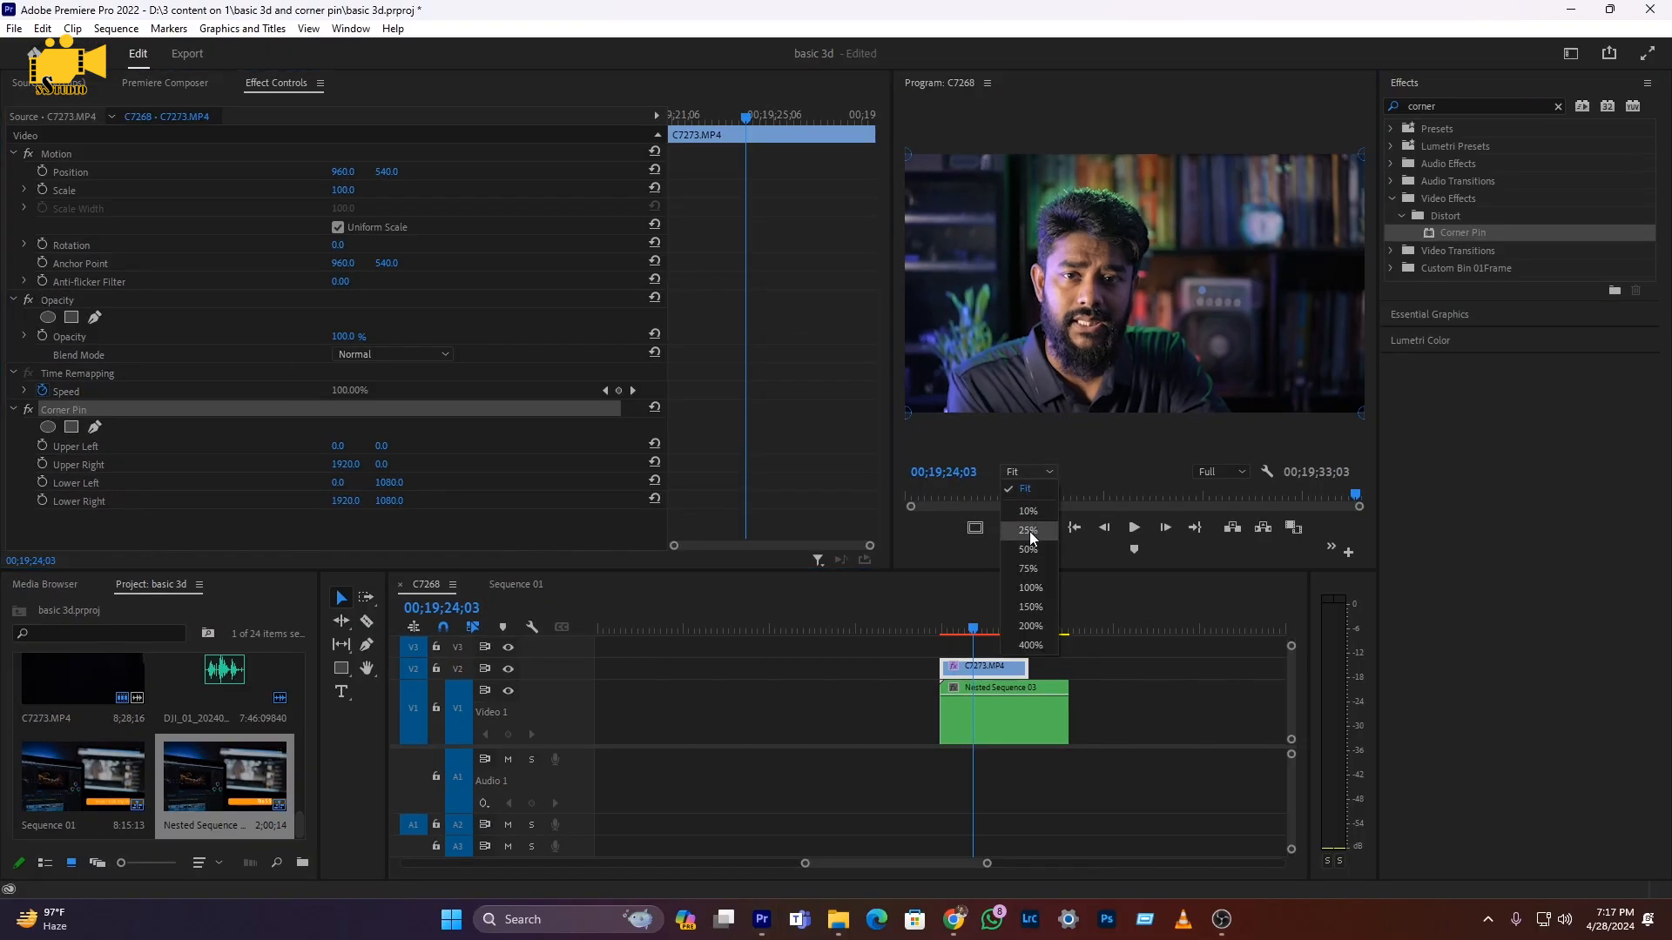
left_click(1029, 531)
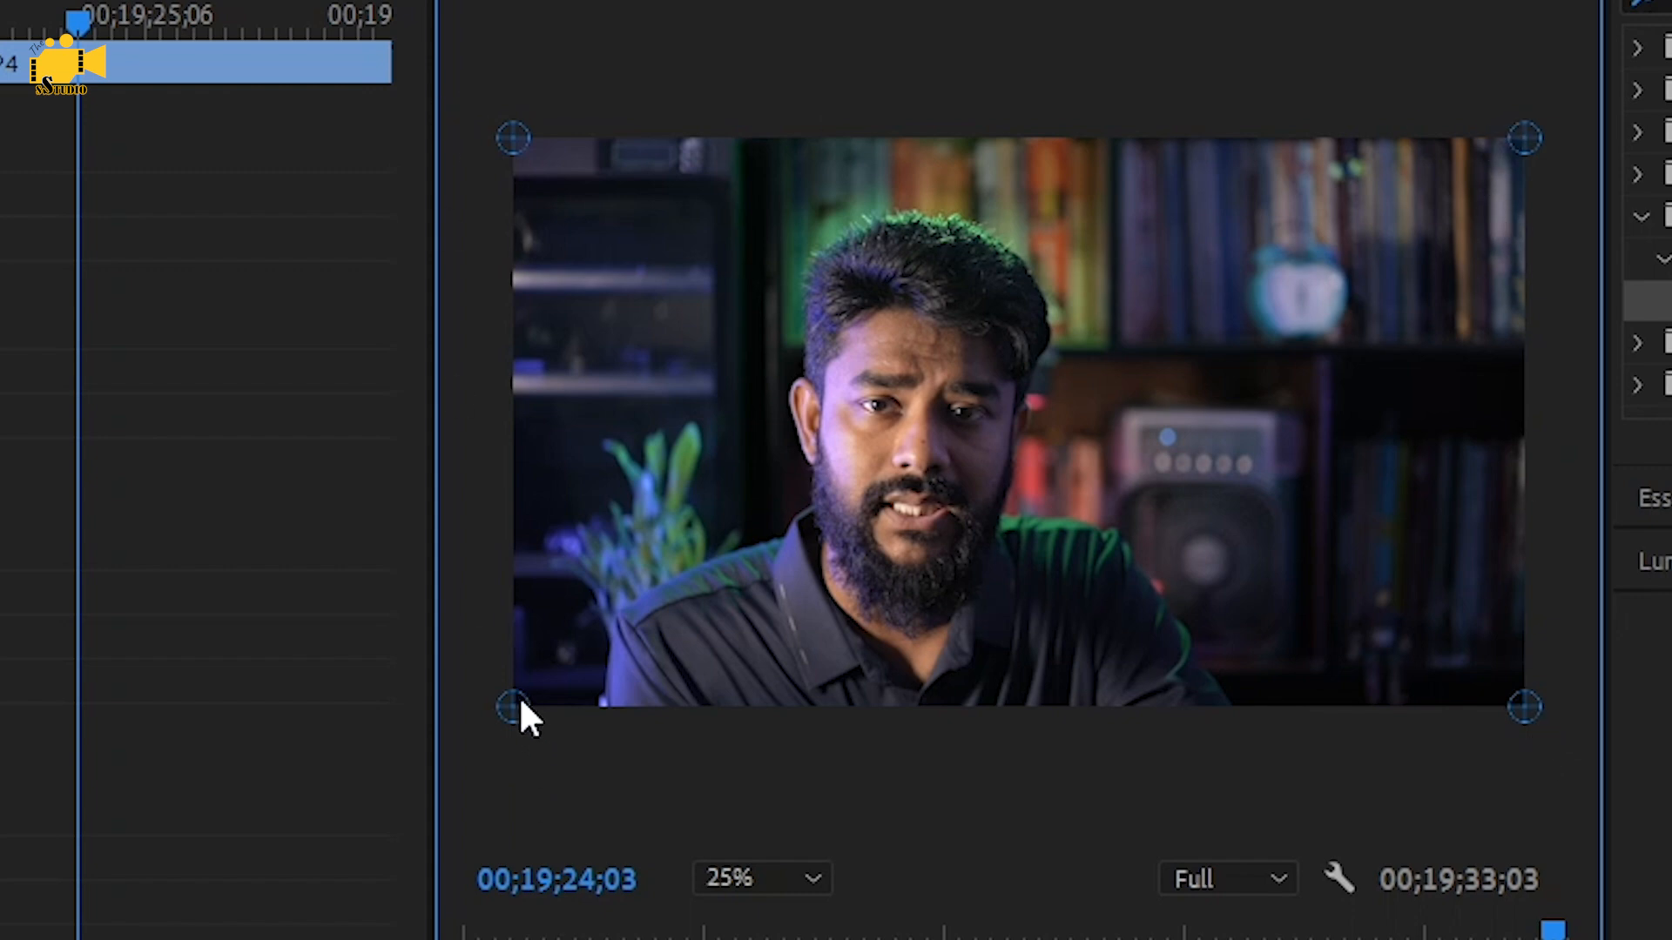
Step: Try repositioning the clip's lower-left and upper-left Corner Pin handles, and undo the changes
left_click_drag(514, 706, 614, 609)
left_click_drag(754, 447, 699, 653)
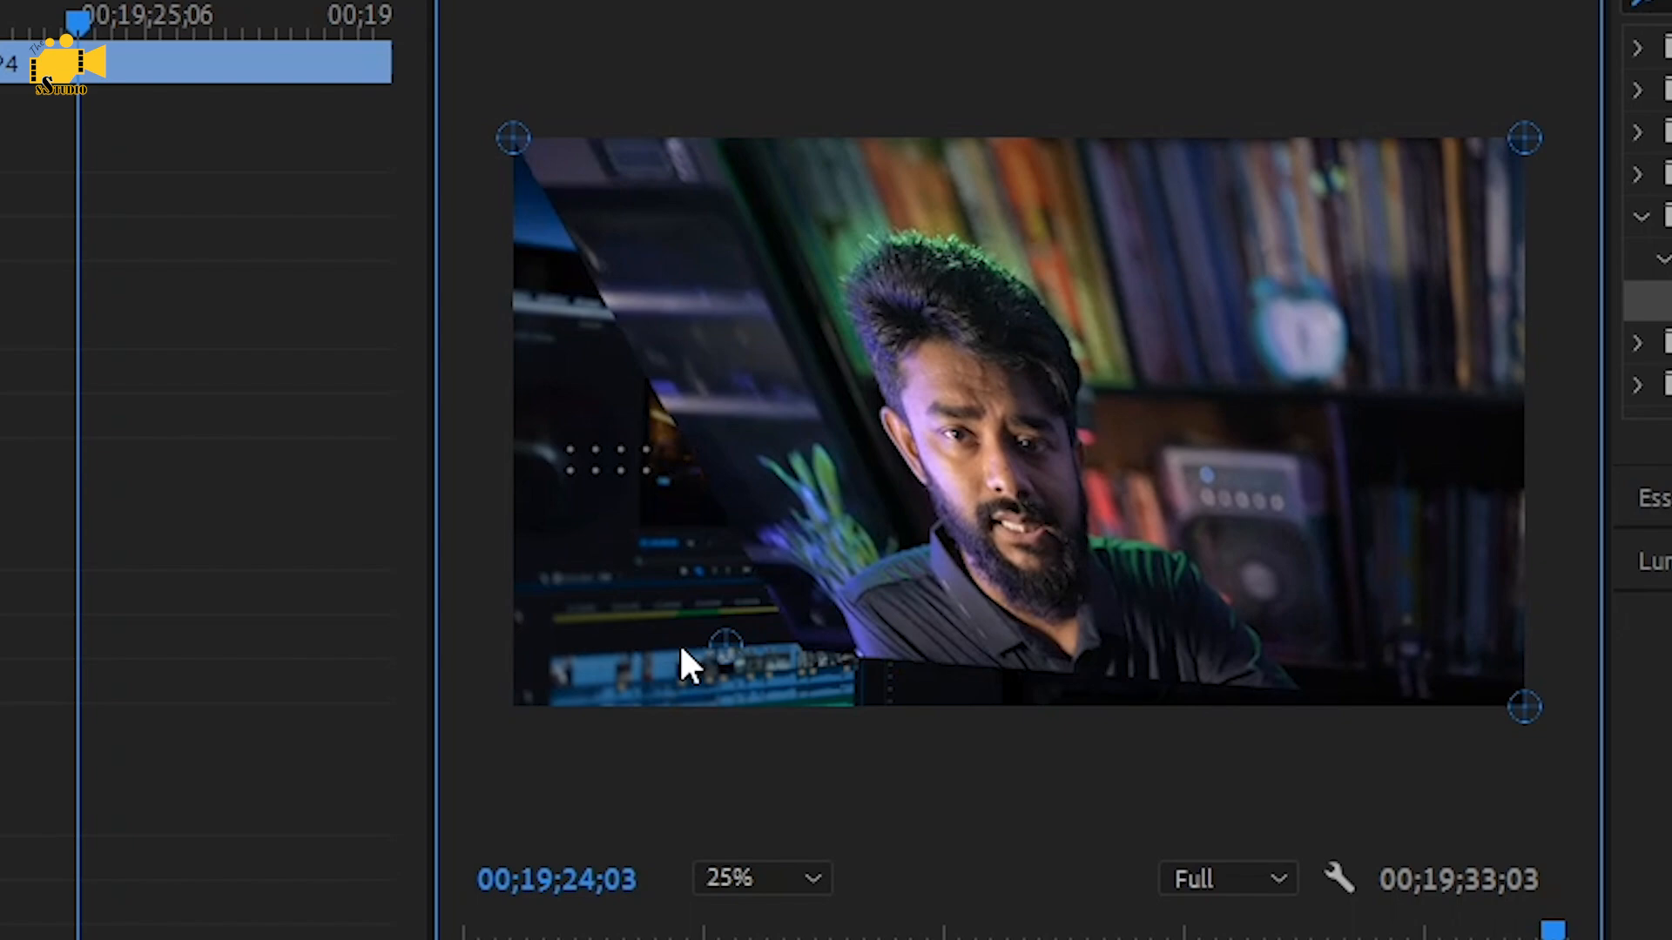
left_click_drag(679, 220, 547, 187)
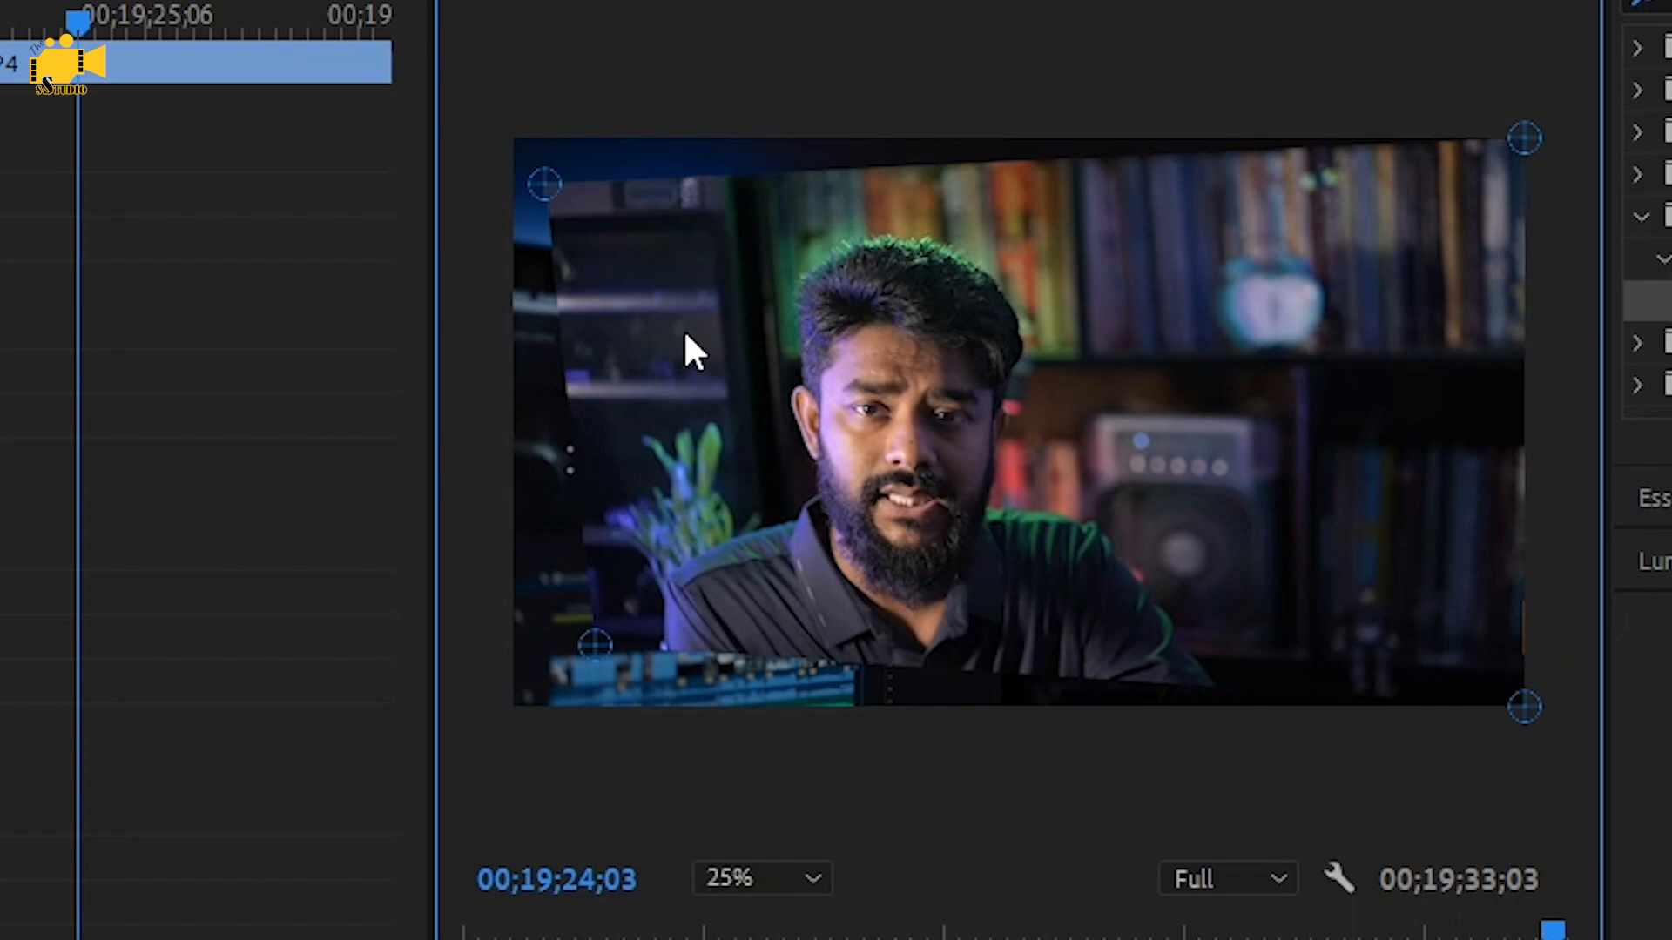
key("ctrl+z")
key("ctrl+z")
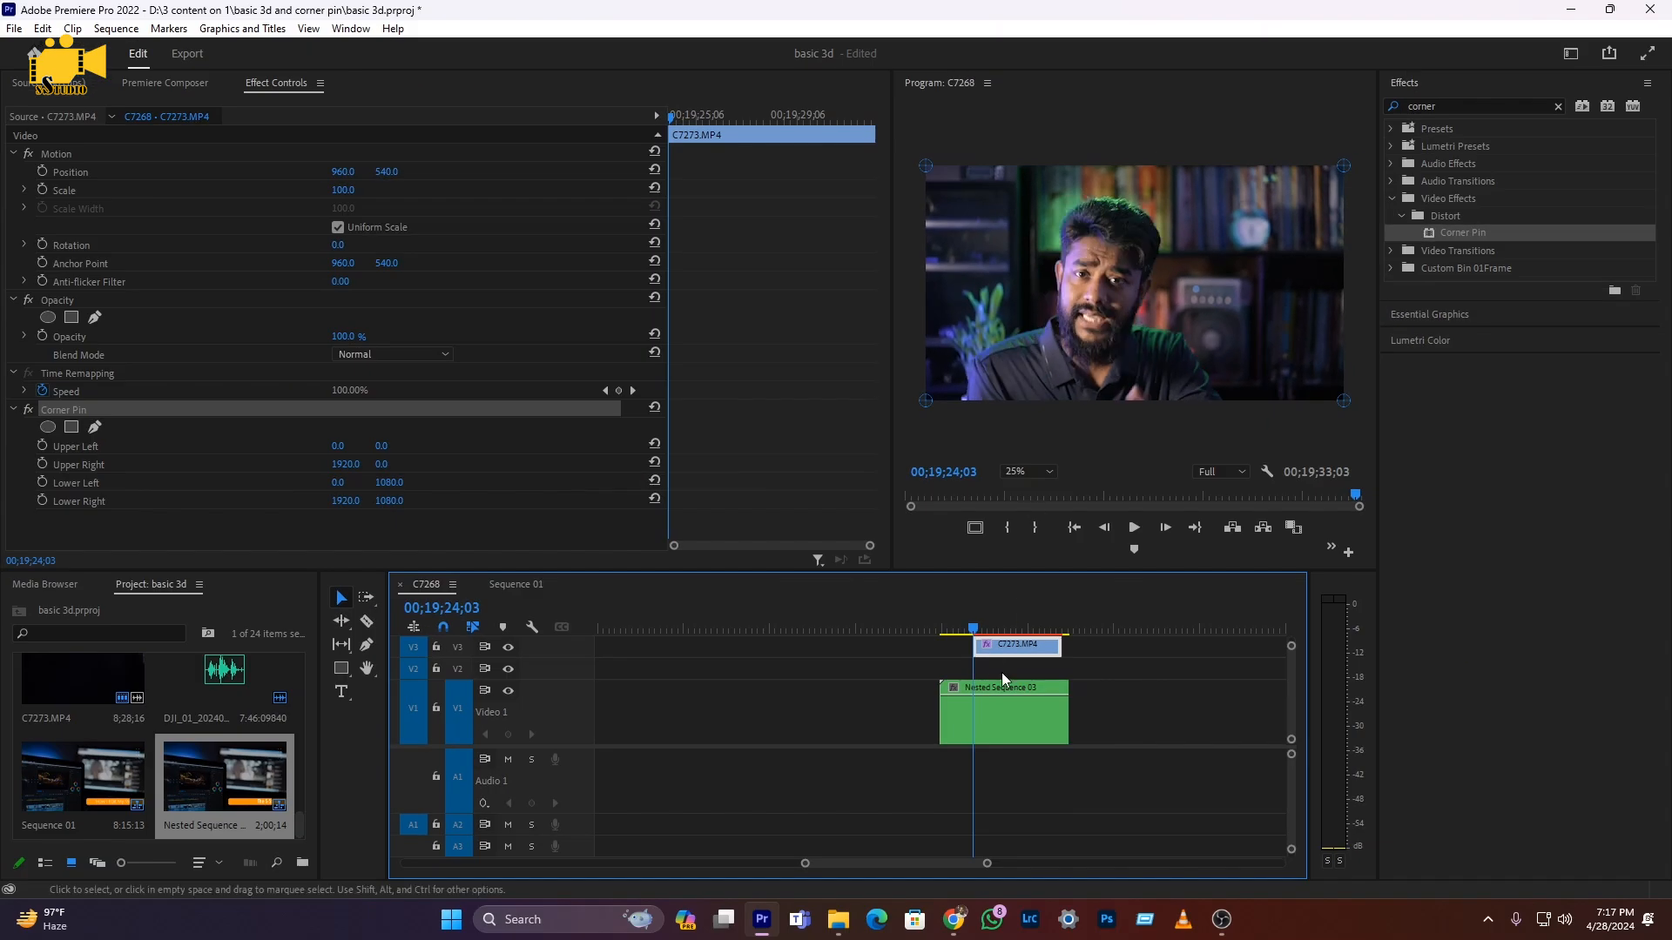
Step: Move the C7273.MP4 clip from V3 down to V2 above the nested sequence and show it at 00;19;25;02
left_click(952, 628)
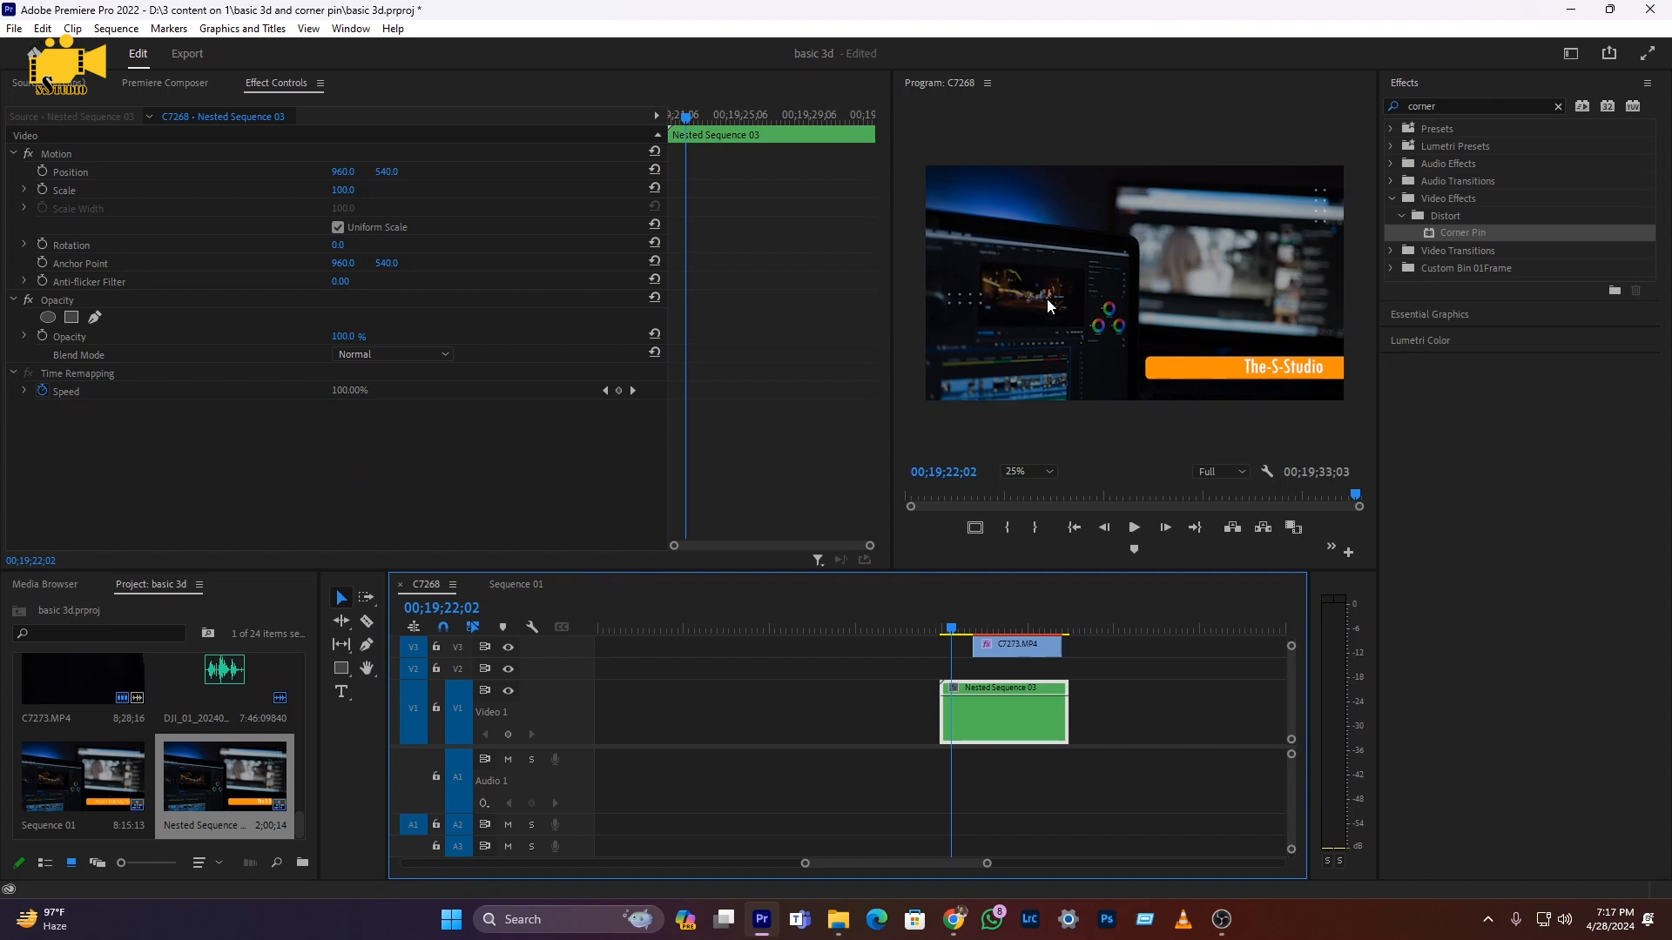
left_click_drag(985, 651, 986, 671)
left_click(984, 628)
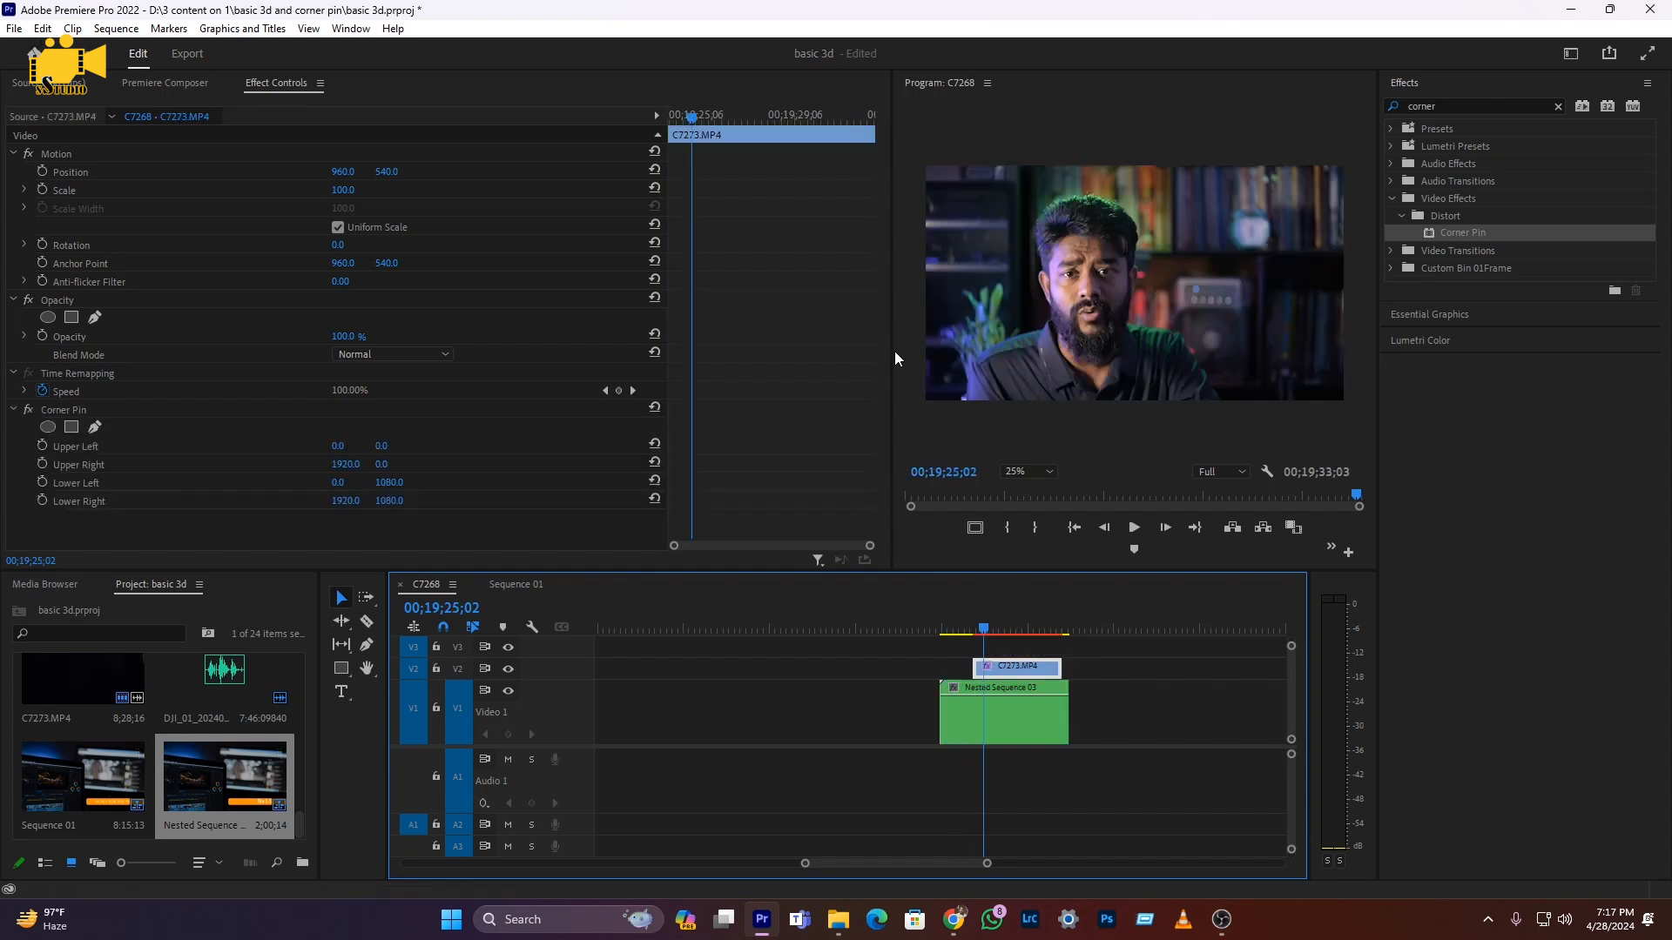
Step: Pin the clip's upper-left Corner Pin handle to the upper-left corner of the laptop's video preview, with the enlarged Program monitor at Fit
left_click(63, 411)
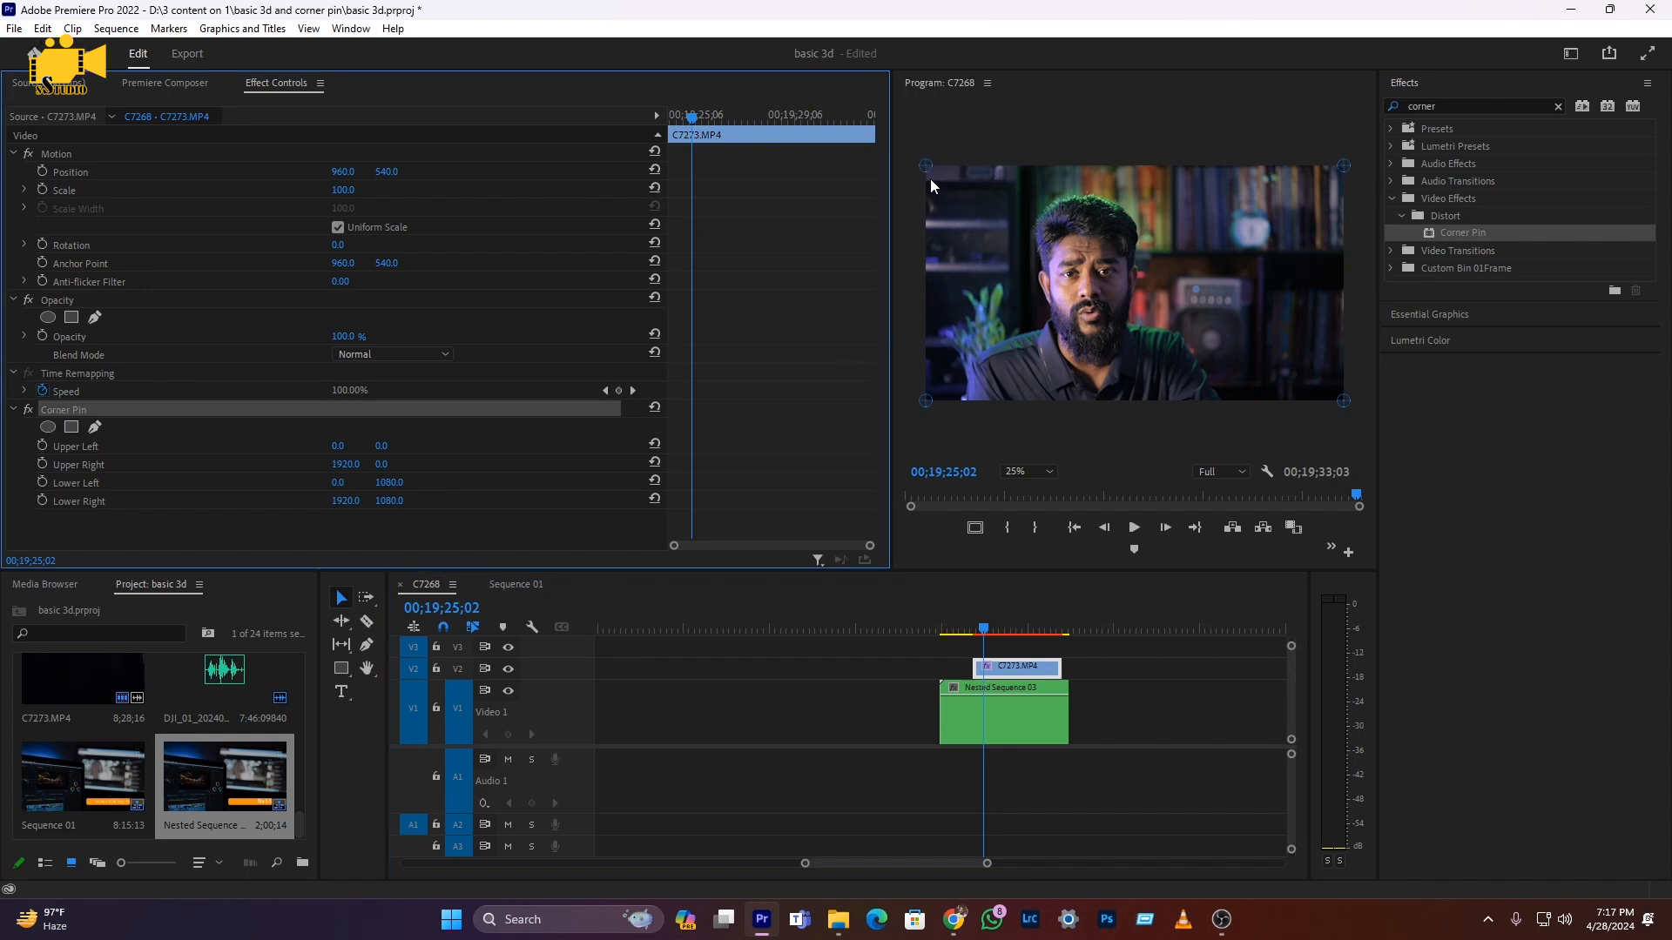
left_click_drag(928, 171, 994, 284)
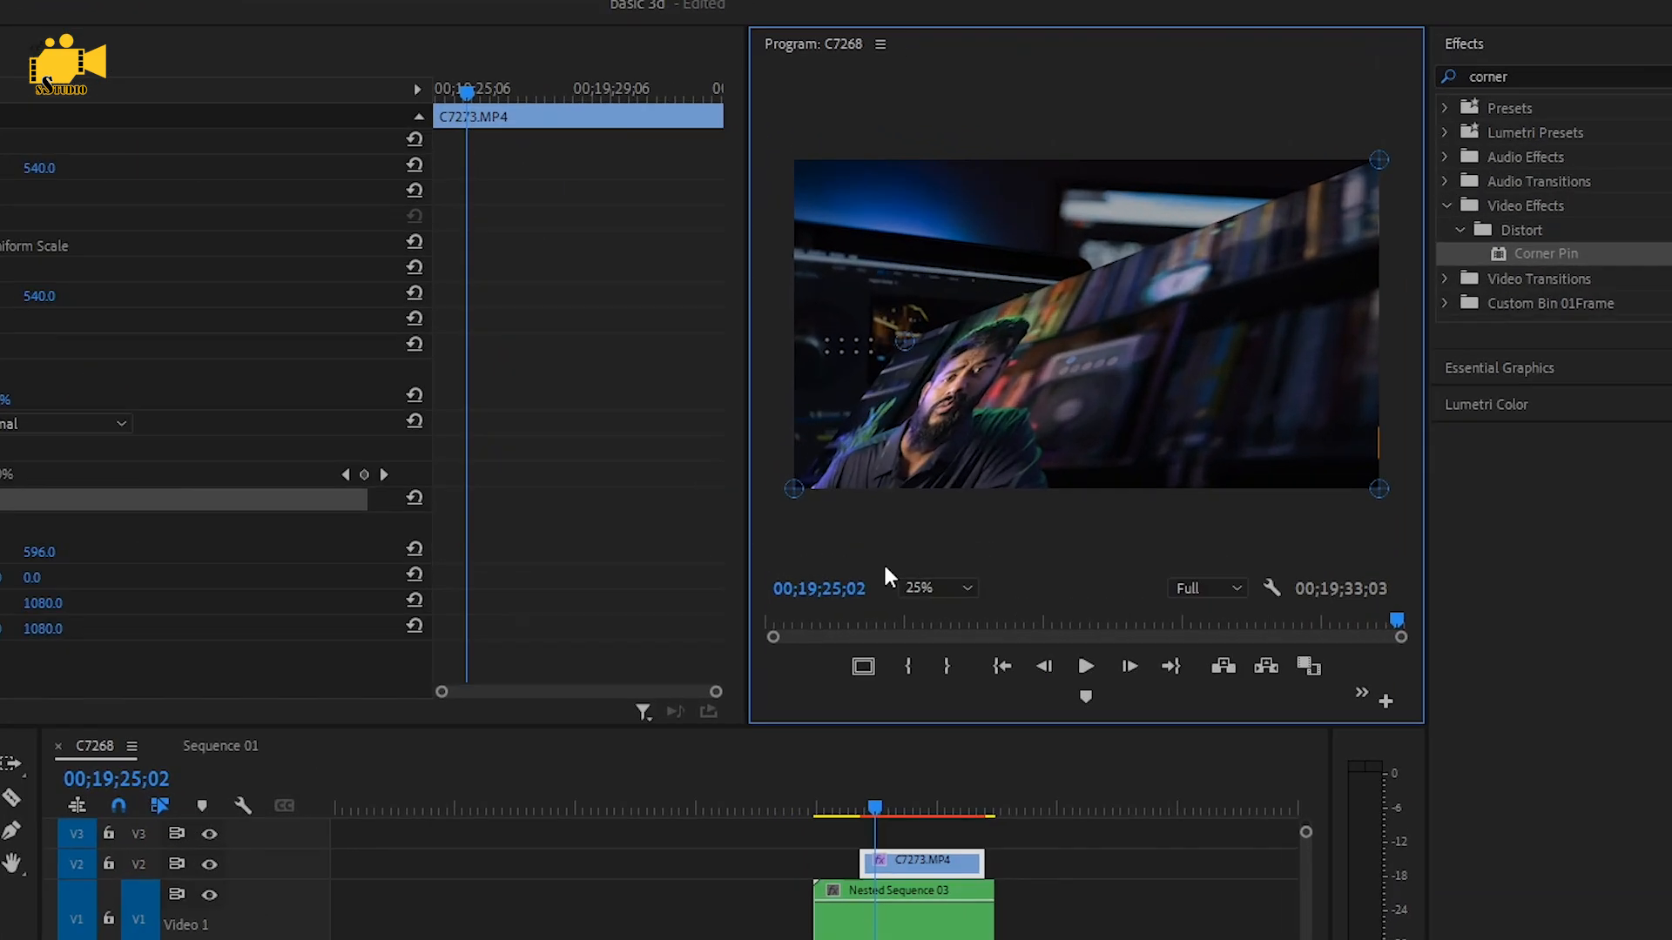
left_click(1031, 471)
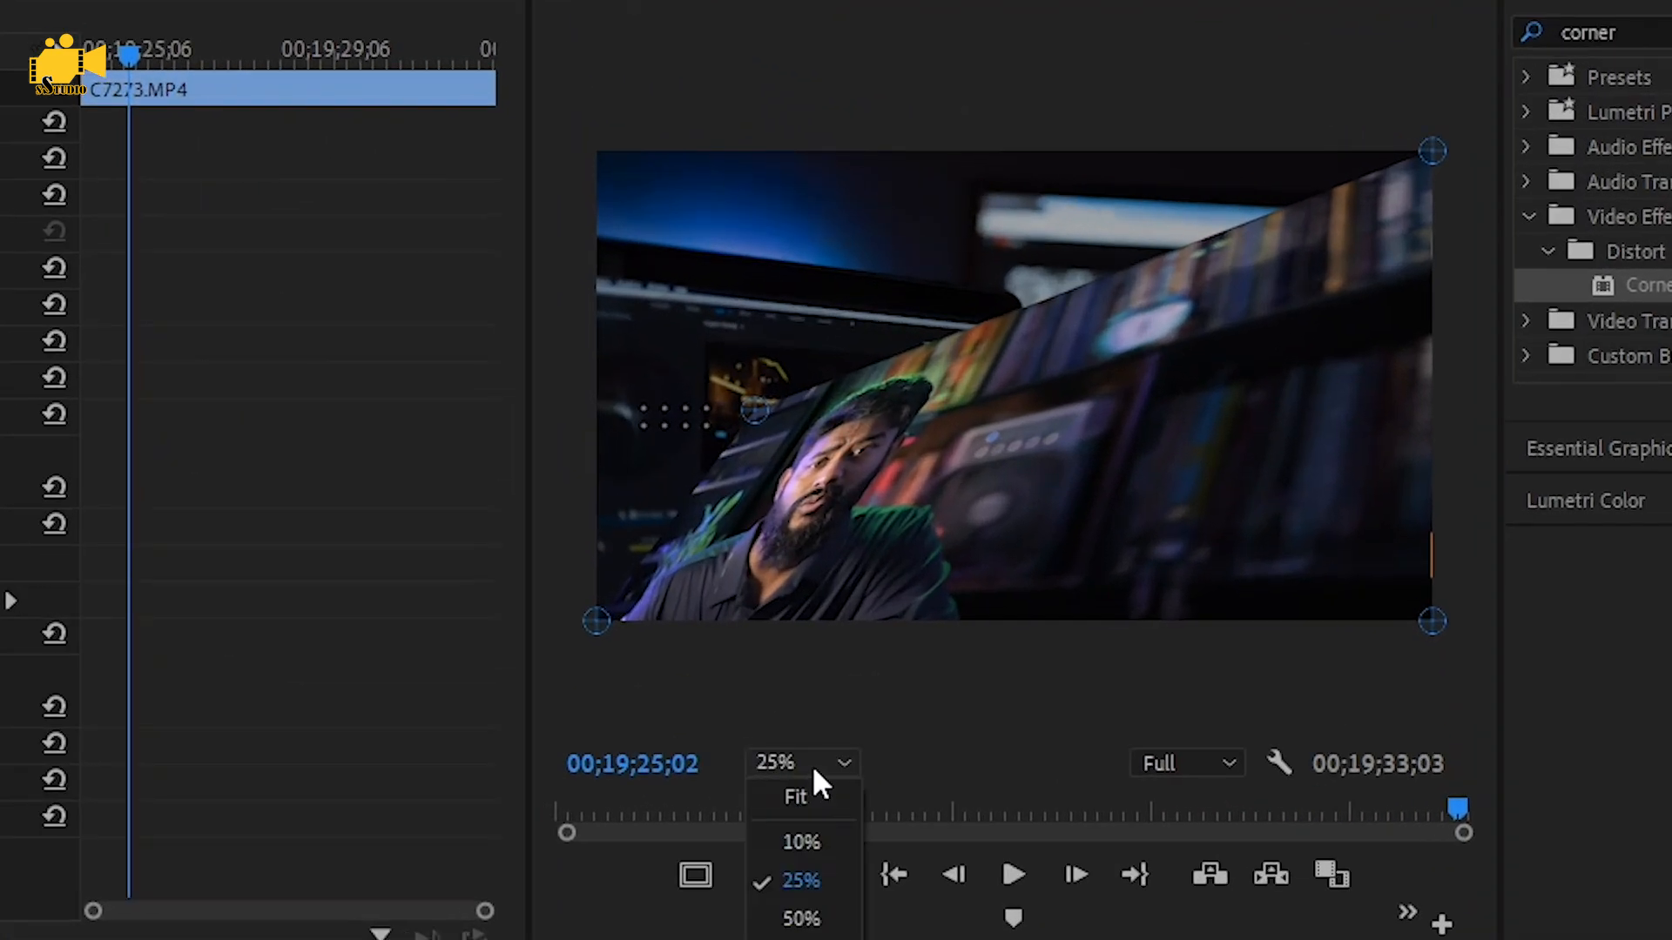
left_click(796, 799)
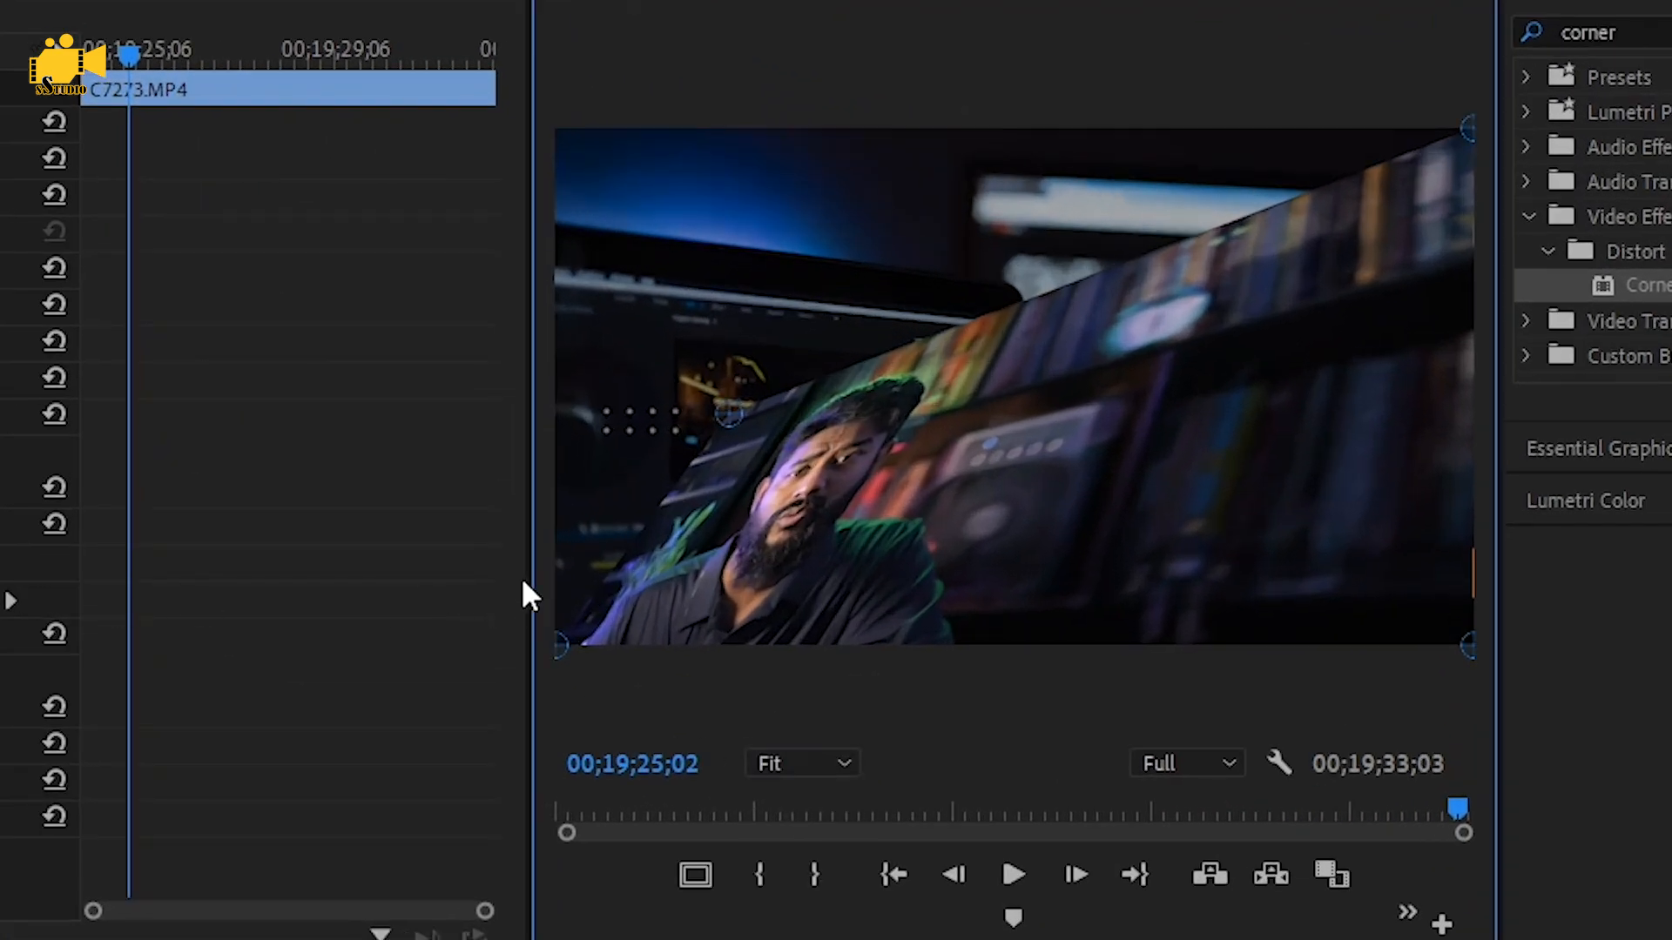
left_click_drag(530, 584, 0, 584)
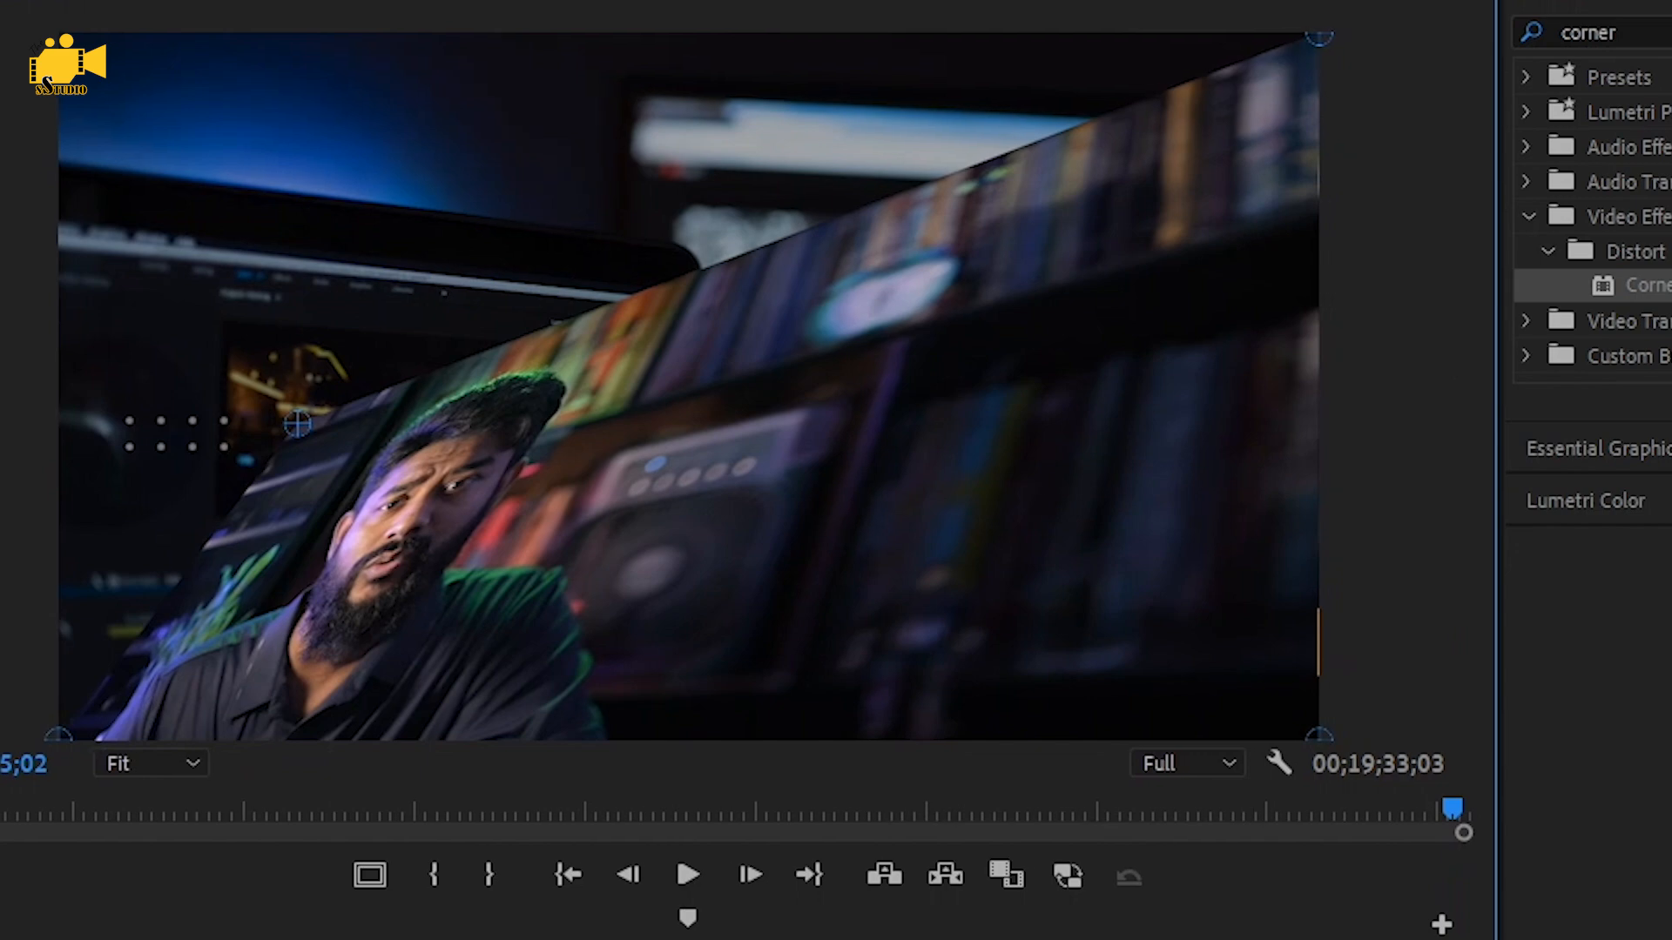
left_click_drag(200, 933, 200, 939)
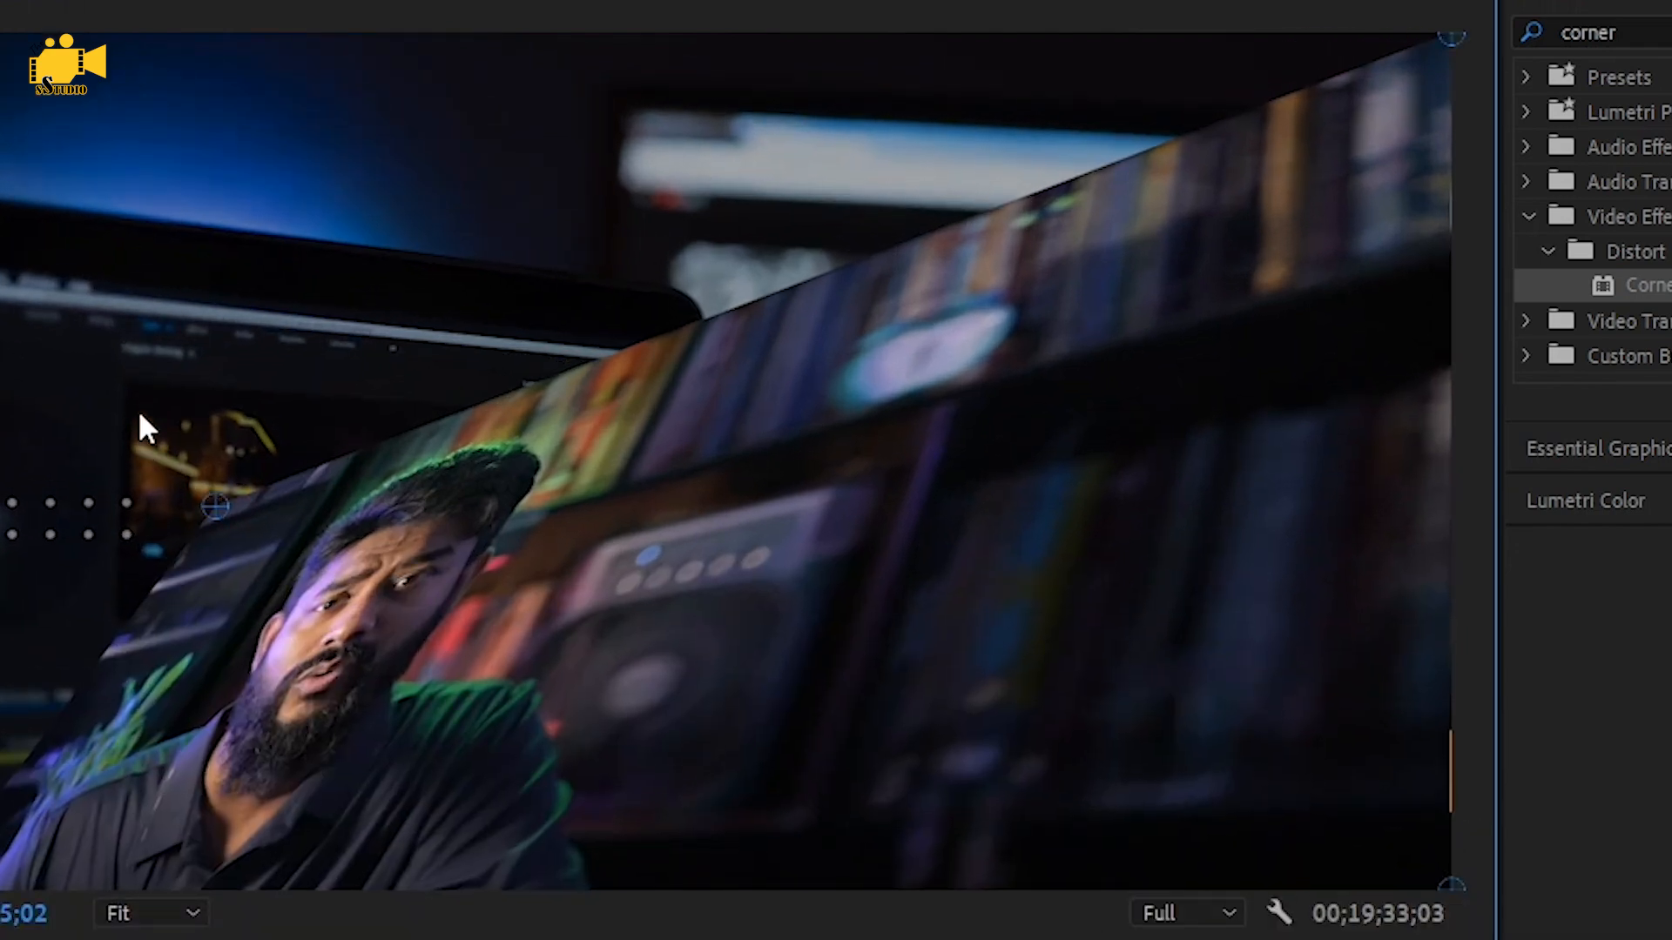
left_click_drag(213, 505, 130, 384)
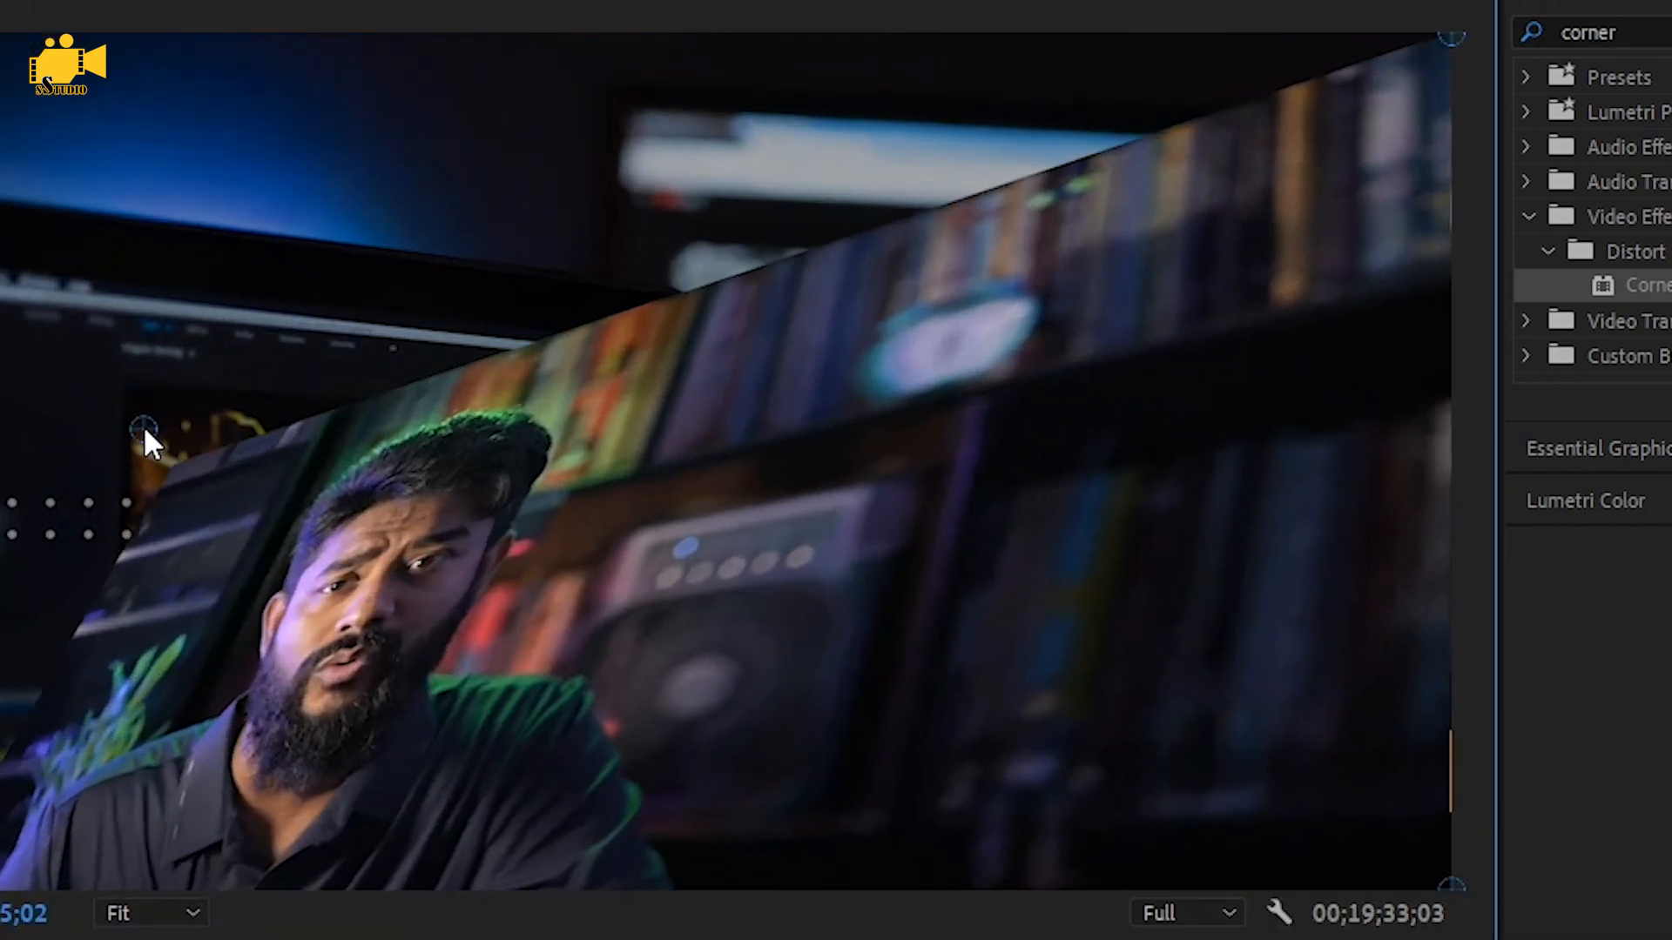
left_click_drag(367, 416, 362, 409)
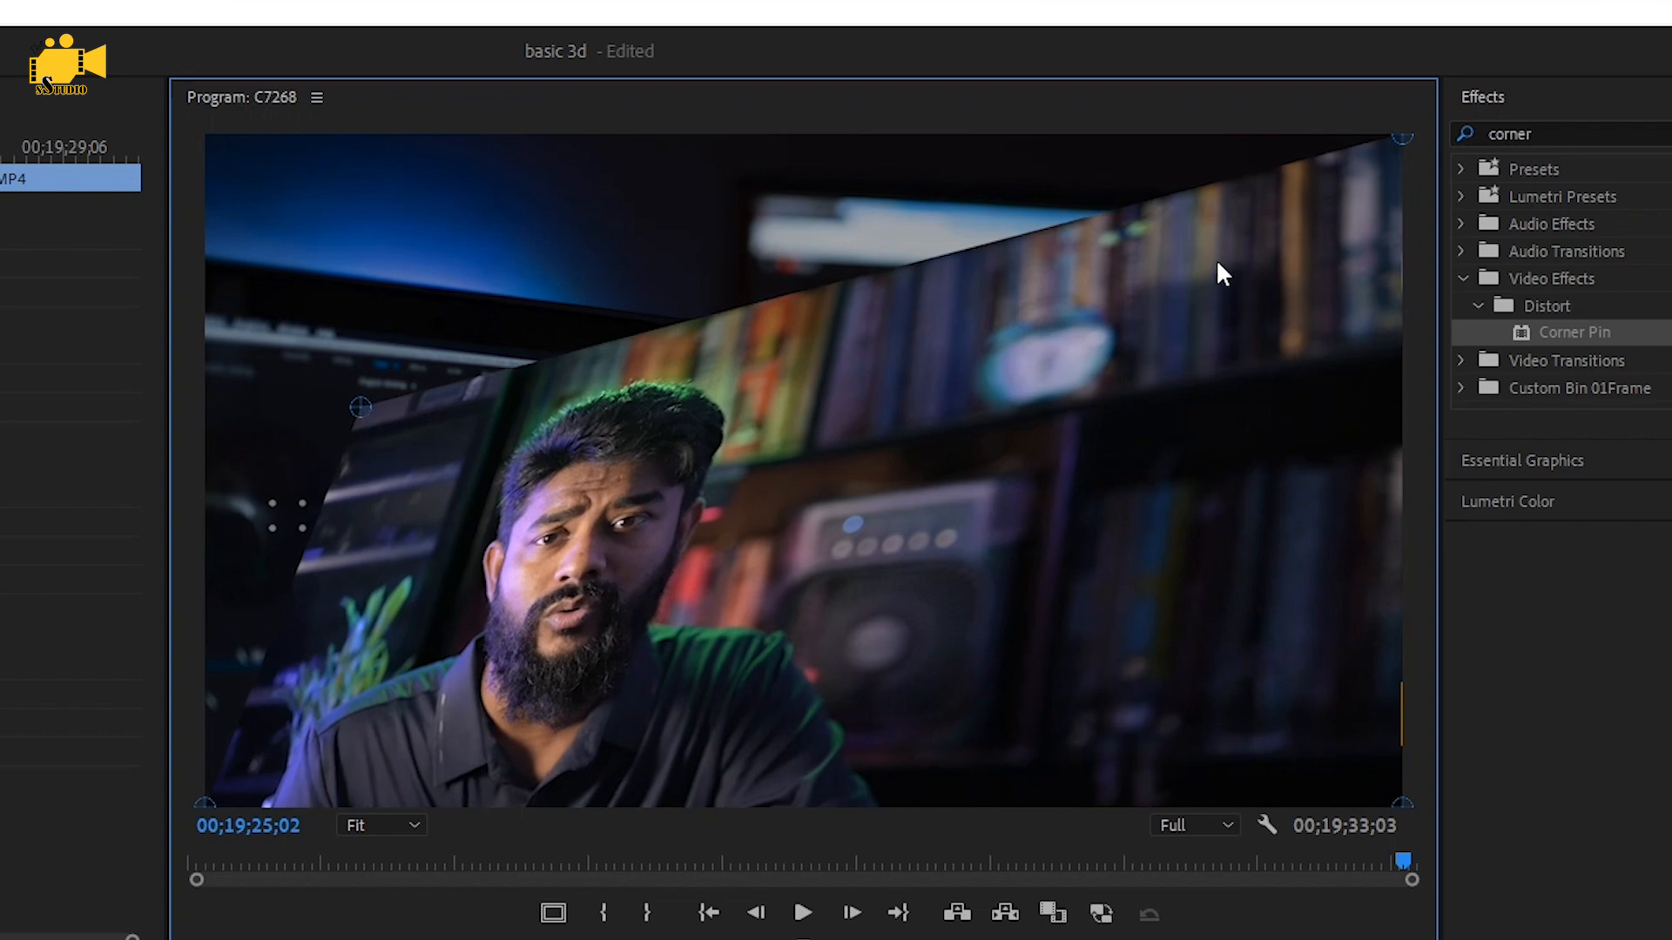
Step: Pin the clip's upper-right and lower-right corners to the laptop's video preview and play back the composite
left_click_drag(1402, 137, 671, 436)
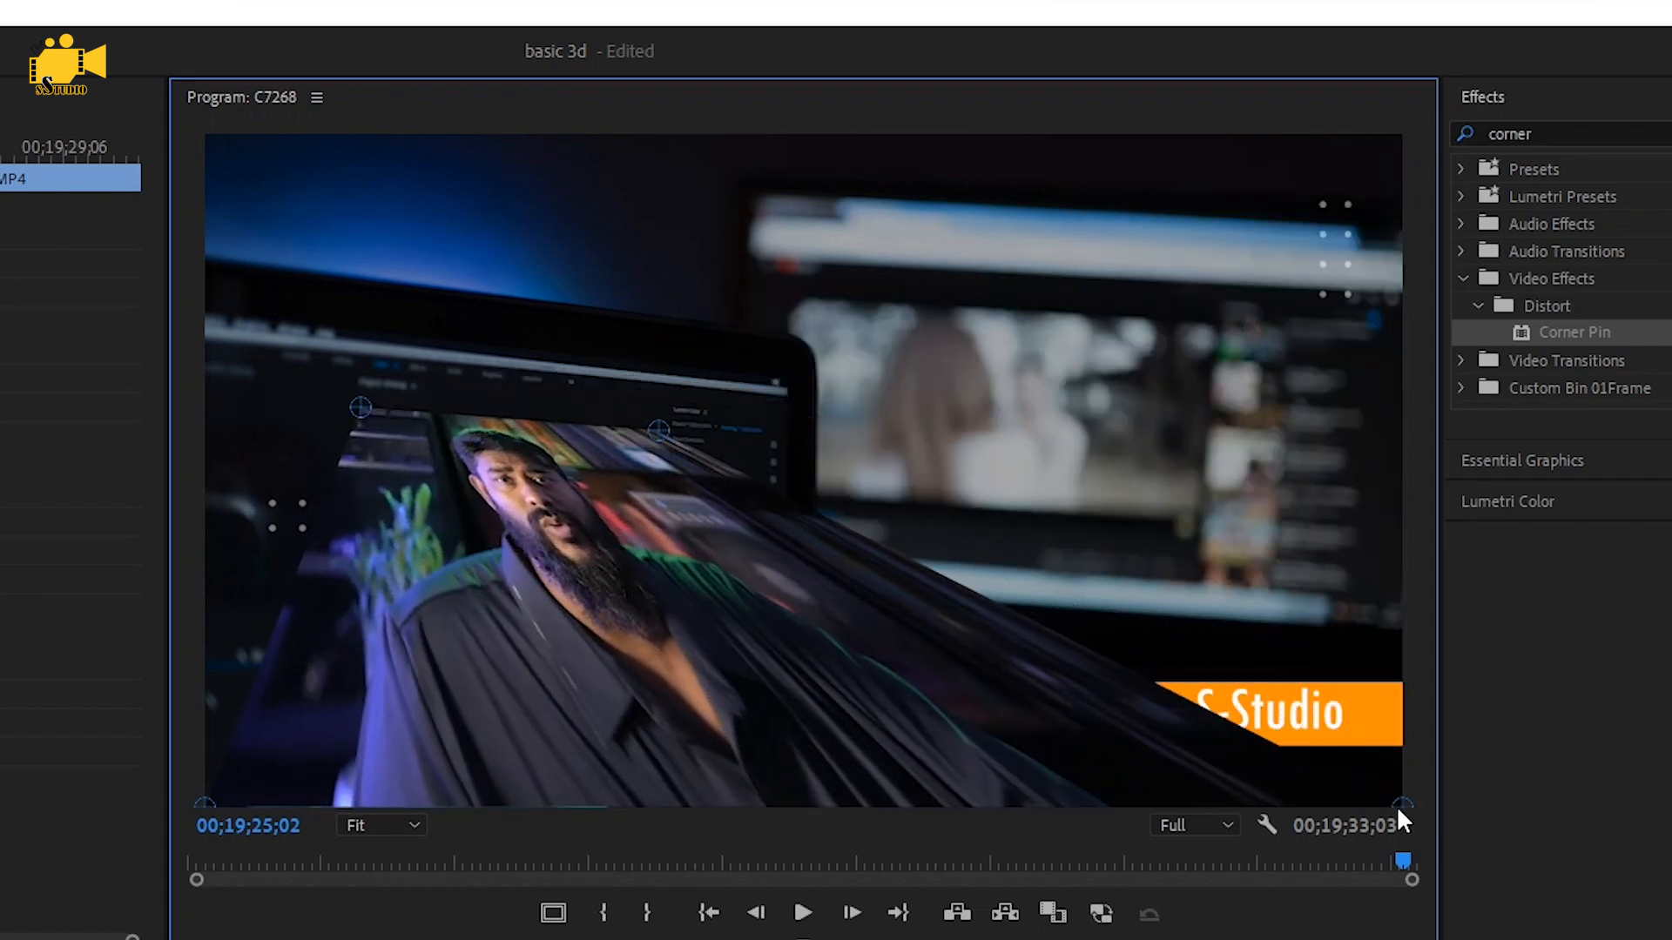
left_click_drag(1400, 807, 658, 603)
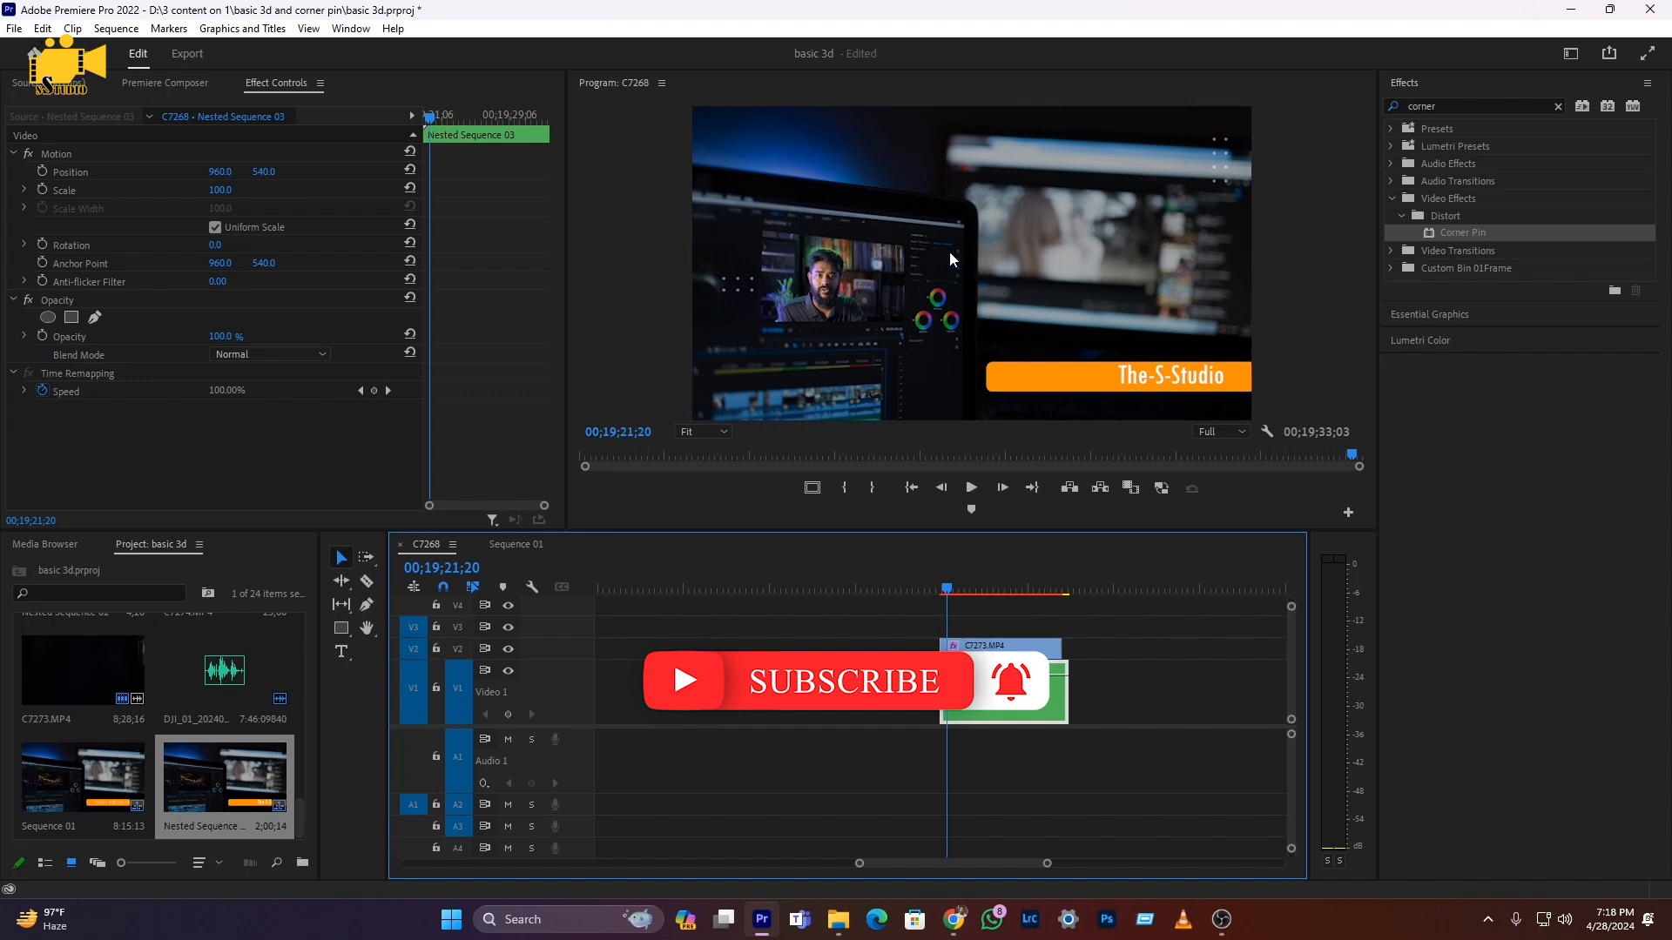
key("space")
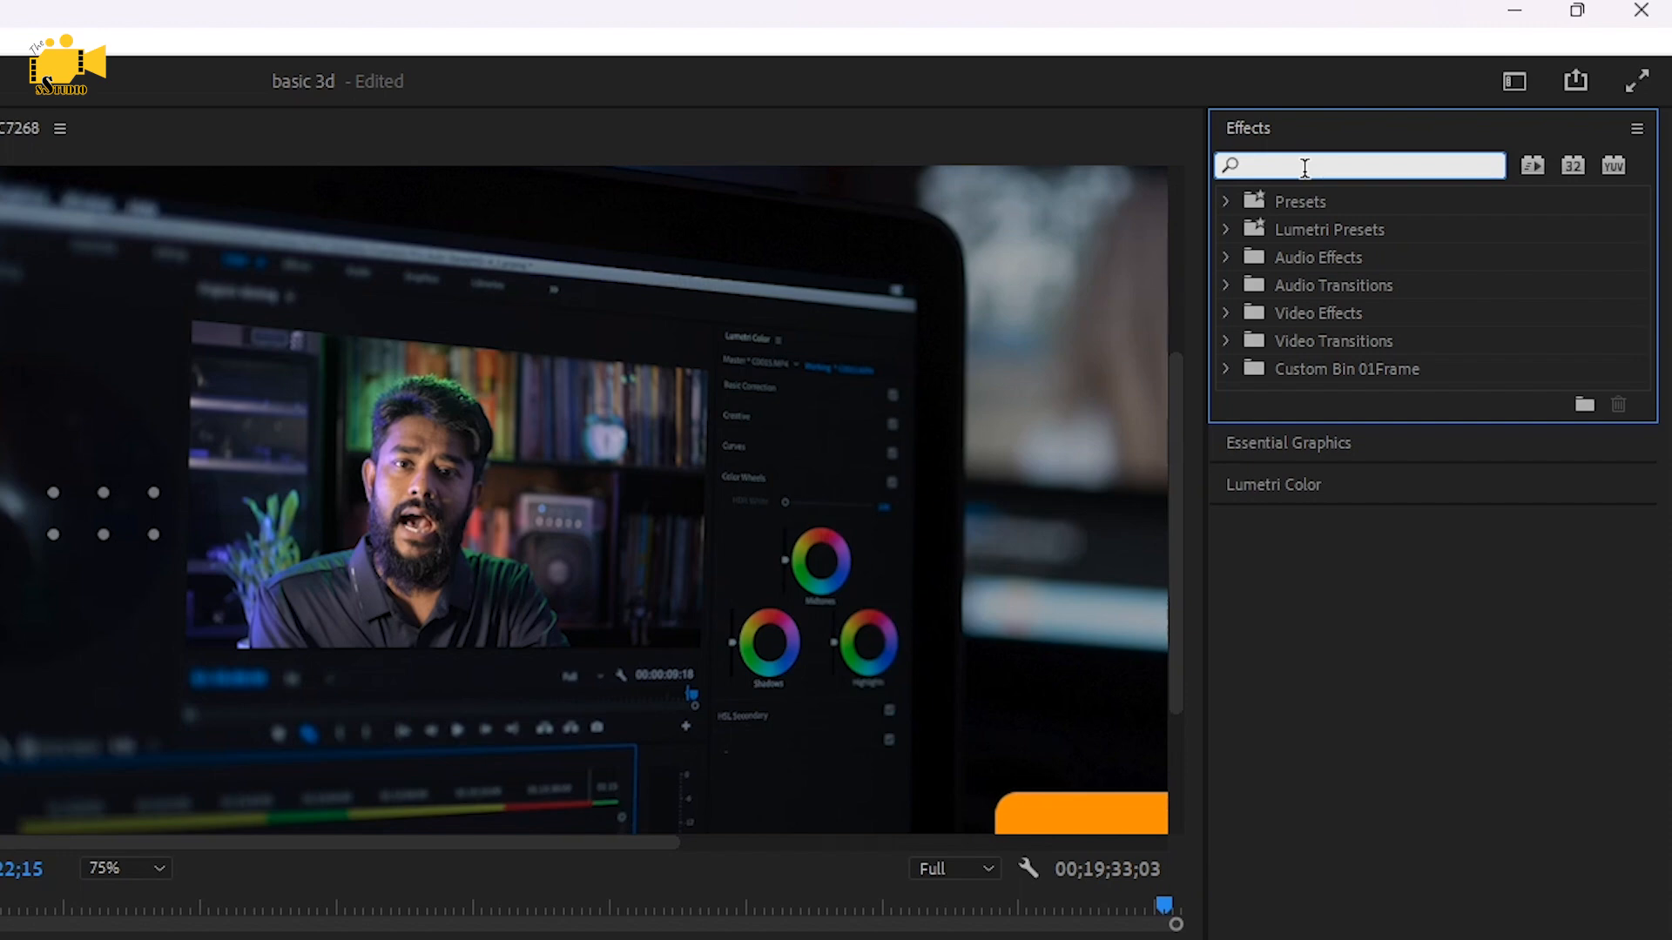
Step: Search the effects for "gau" and apply Gaussian Blur to the C7273.MP4 clip
type("ga")
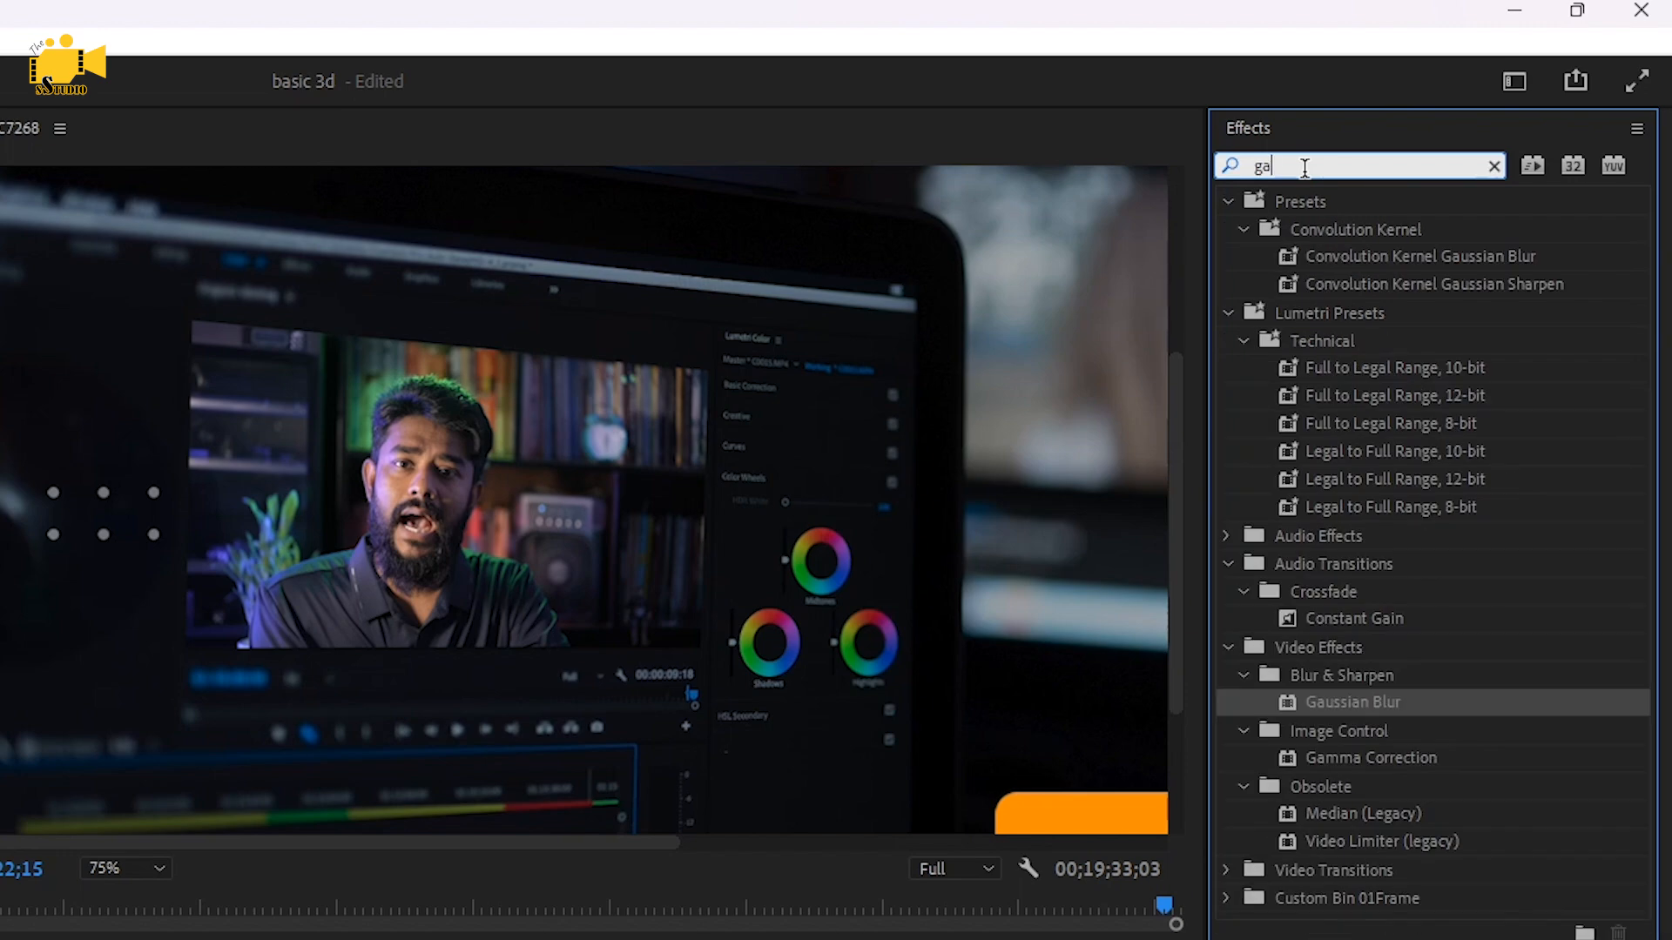
type("u")
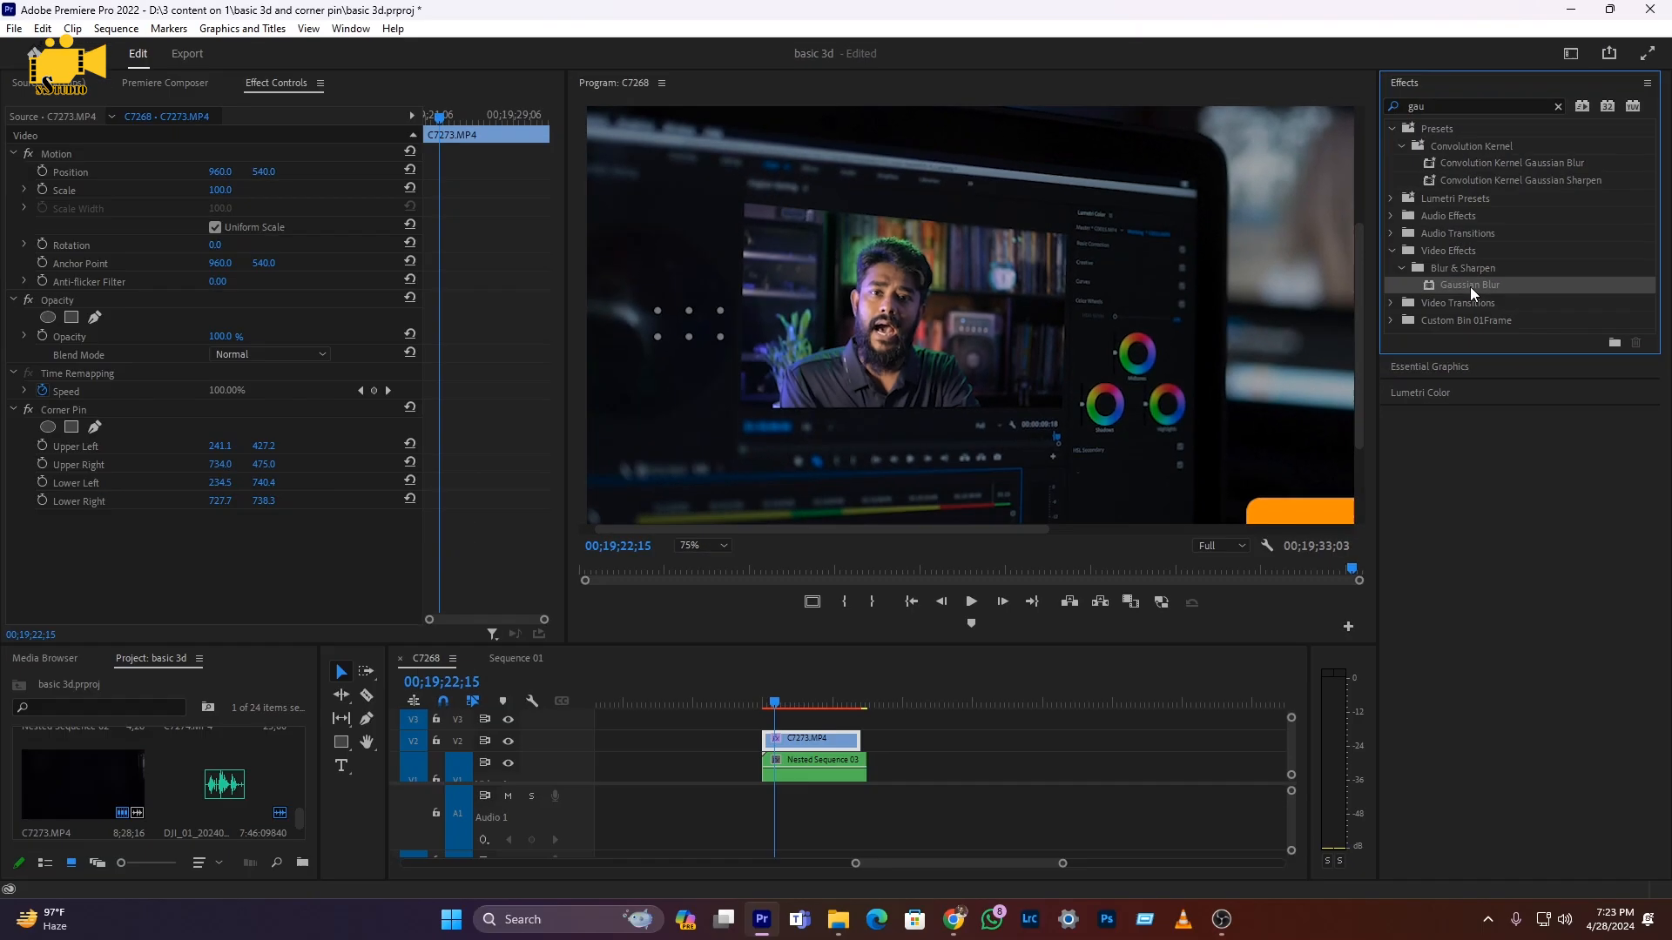
left_click_drag(1349, 452, 626, 849)
left_click_drag(1017, 536, 817, 751)
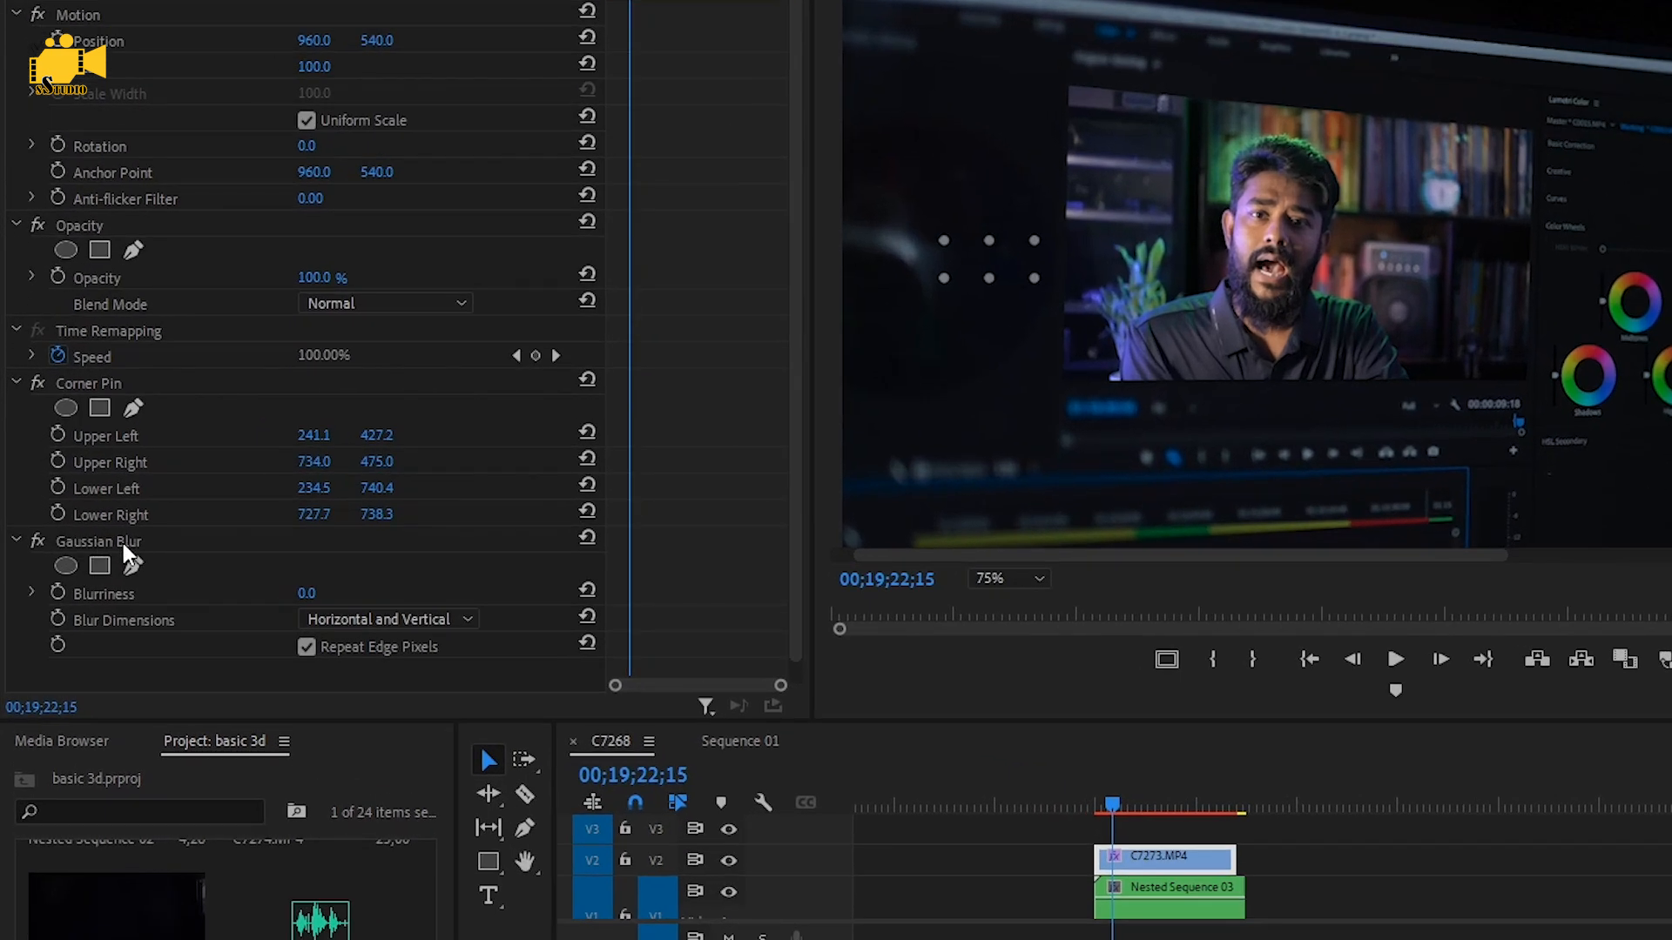
Step: Set the Gaussian Blur's Blurriness to 18.0 and add an ellipse mask to the effect
scroll(122, 540, "down", 1)
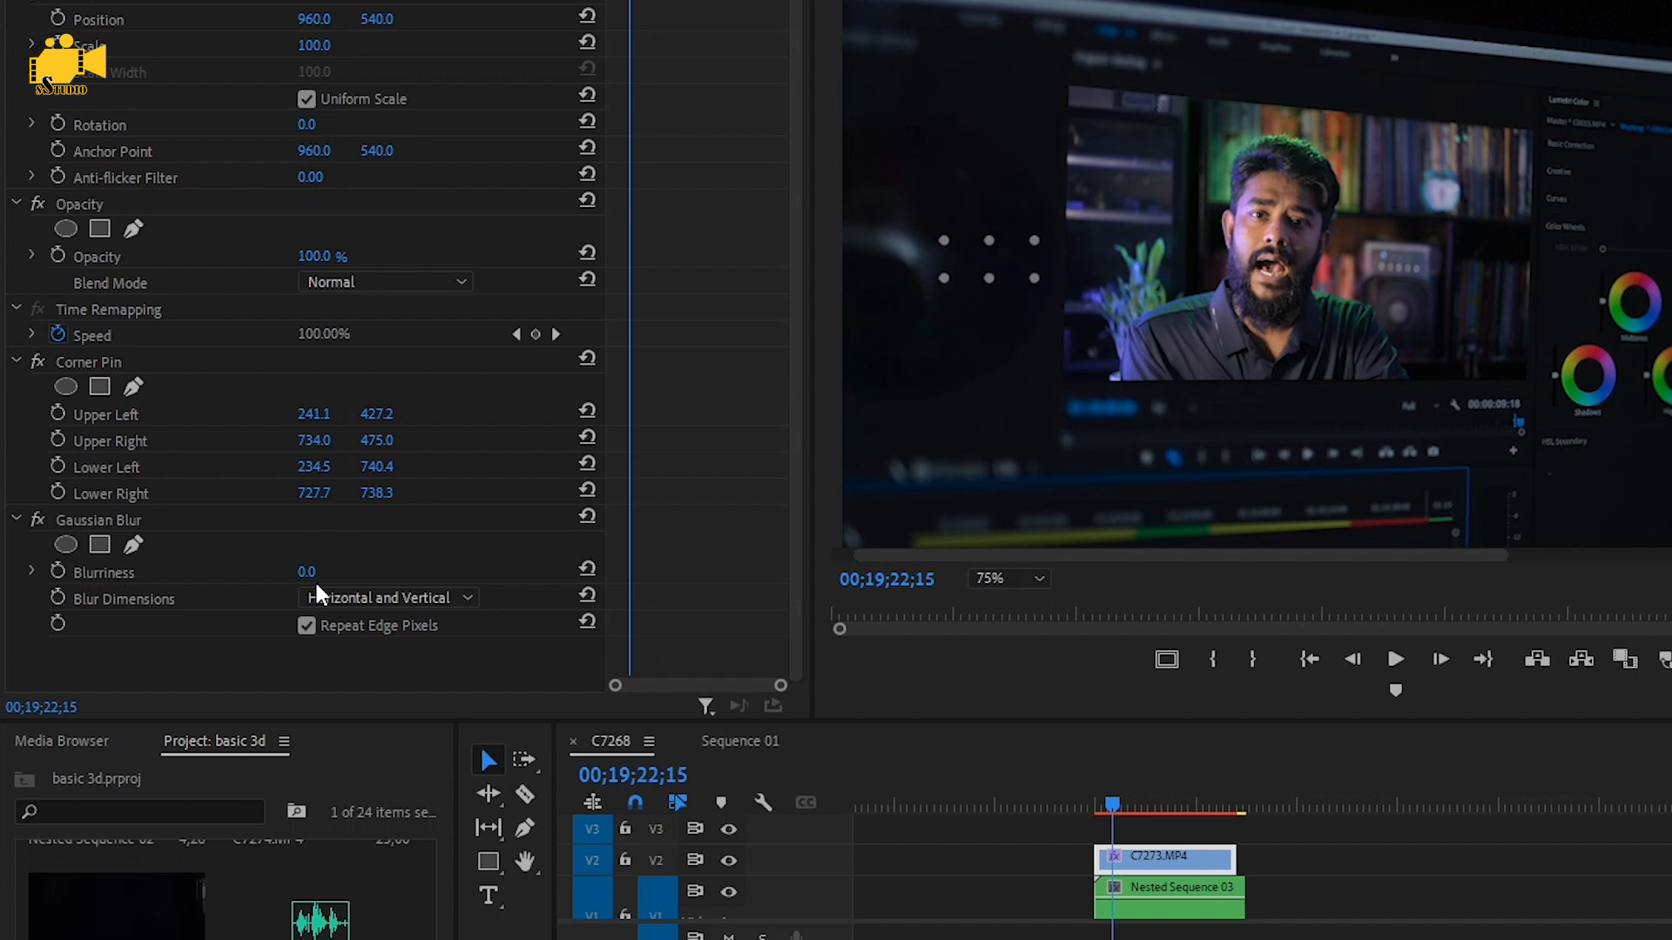
left_click_drag(306, 571, 321, 571)
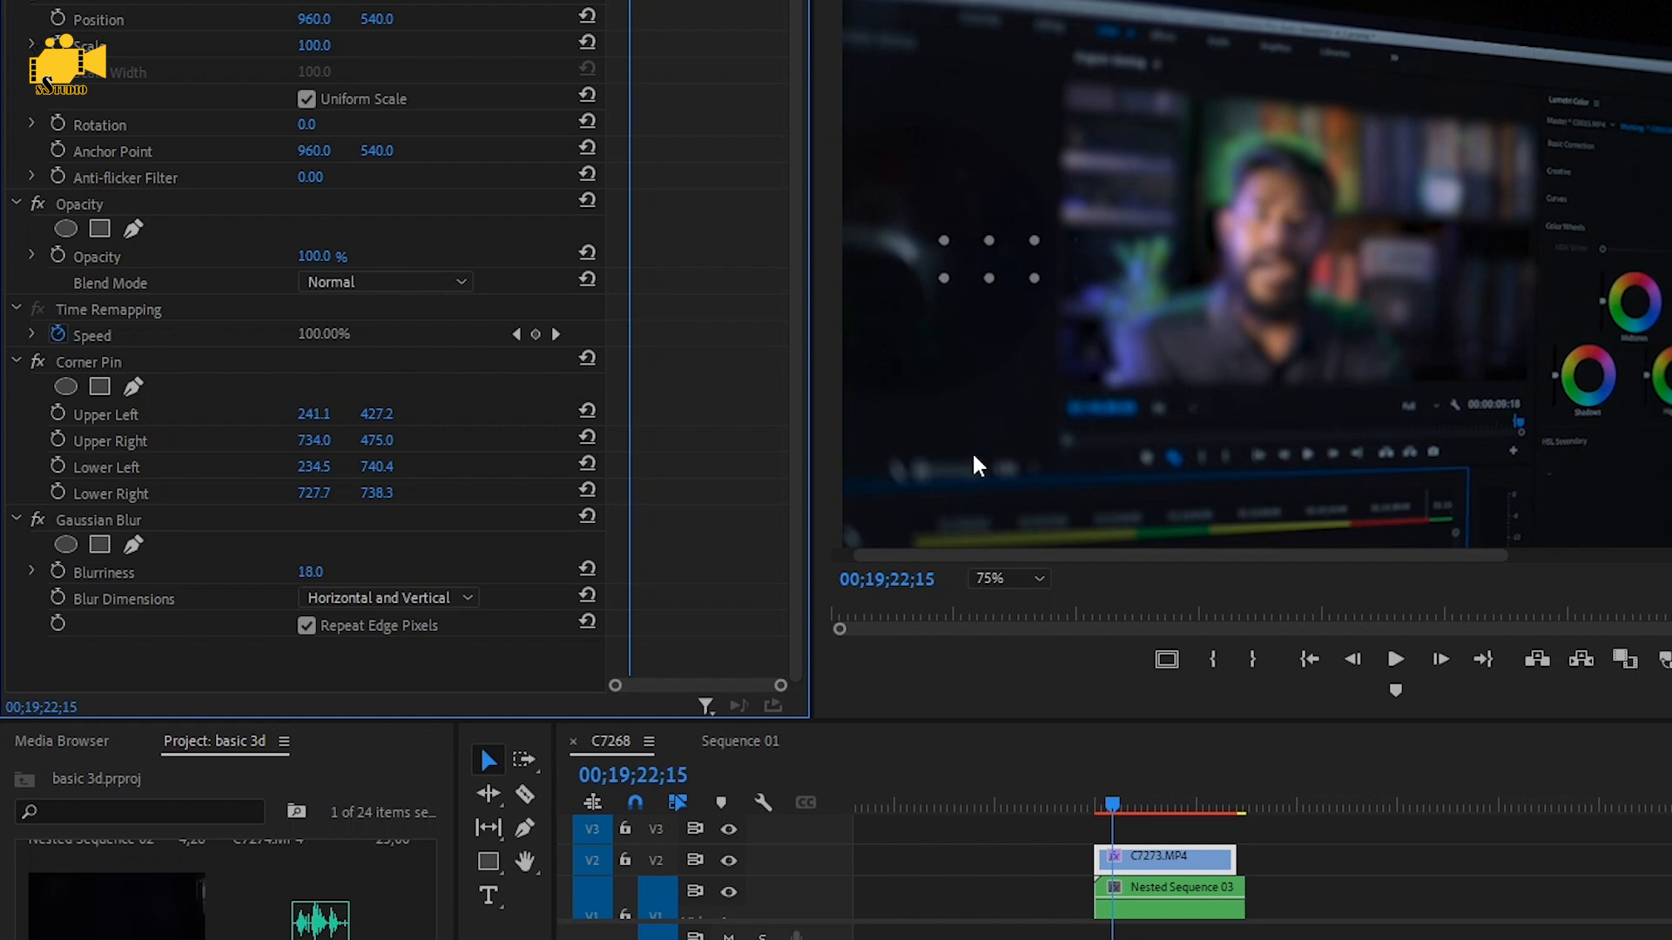
left_click(66, 545)
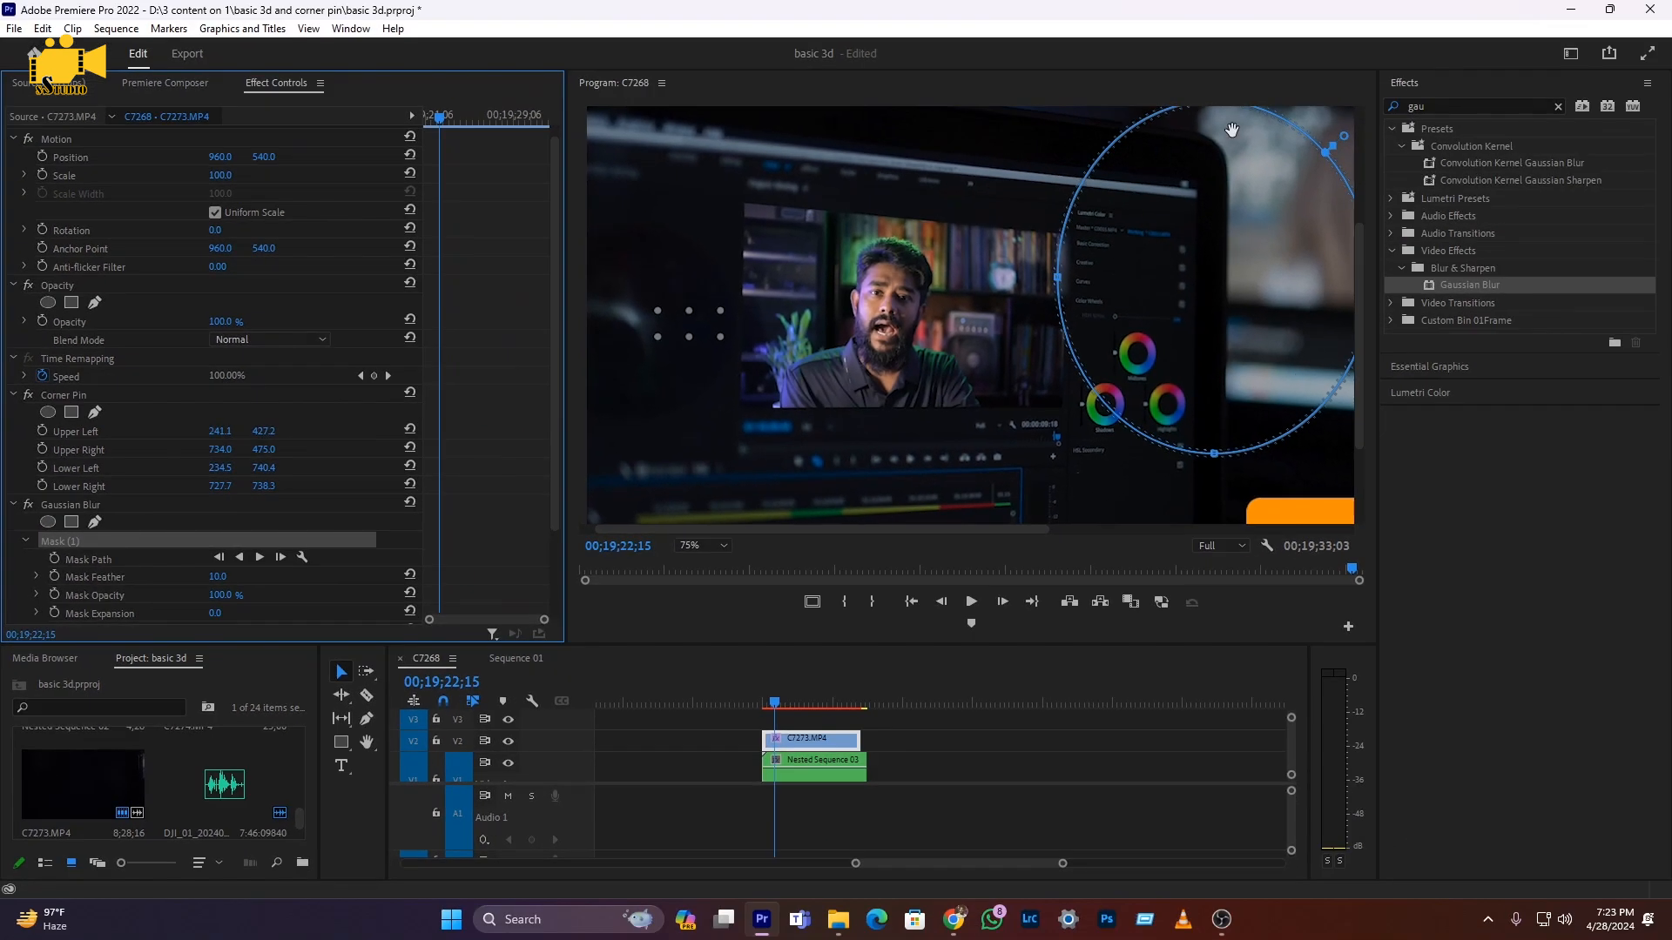
Step: Move the Gaussian Blur ellipse mask over the man in the pinned clip, narrow and shorten it, and tilt it along his body
left_click_drag(1212, 273, 882, 314)
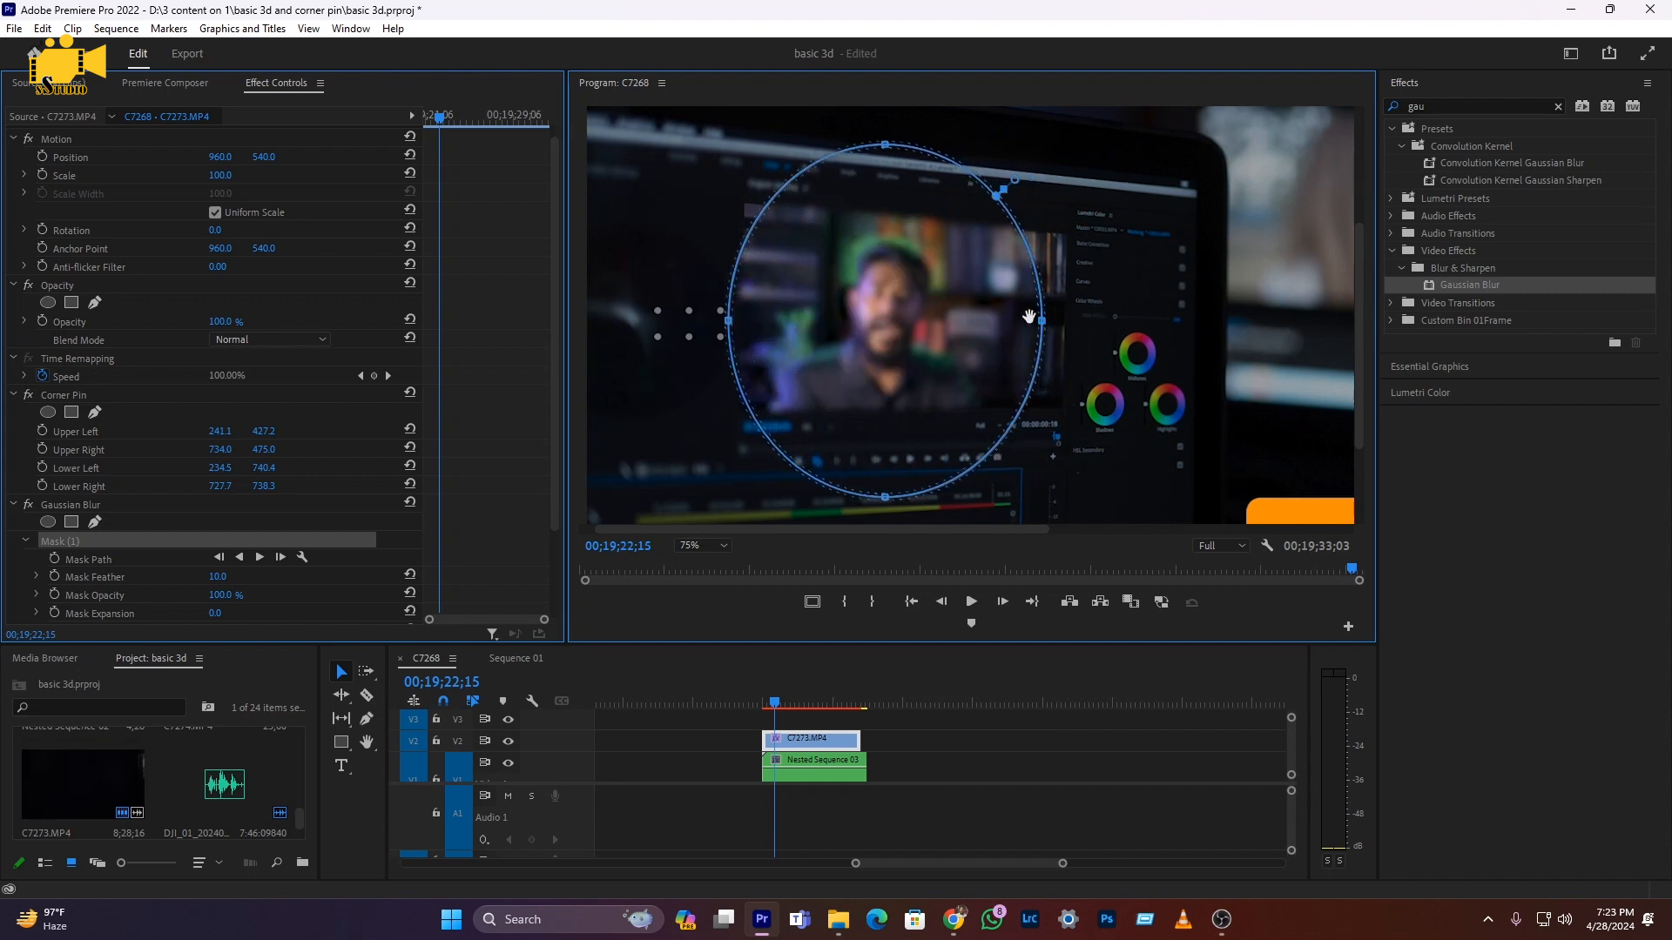
left_click_drag(1043, 320, 978, 322)
left_click_drag(727, 327, 767, 326)
left_click_drag(871, 501, 871, 478)
left_click_drag(897, 339, 922, 348)
left_click_drag(893, 487, 949, 450)
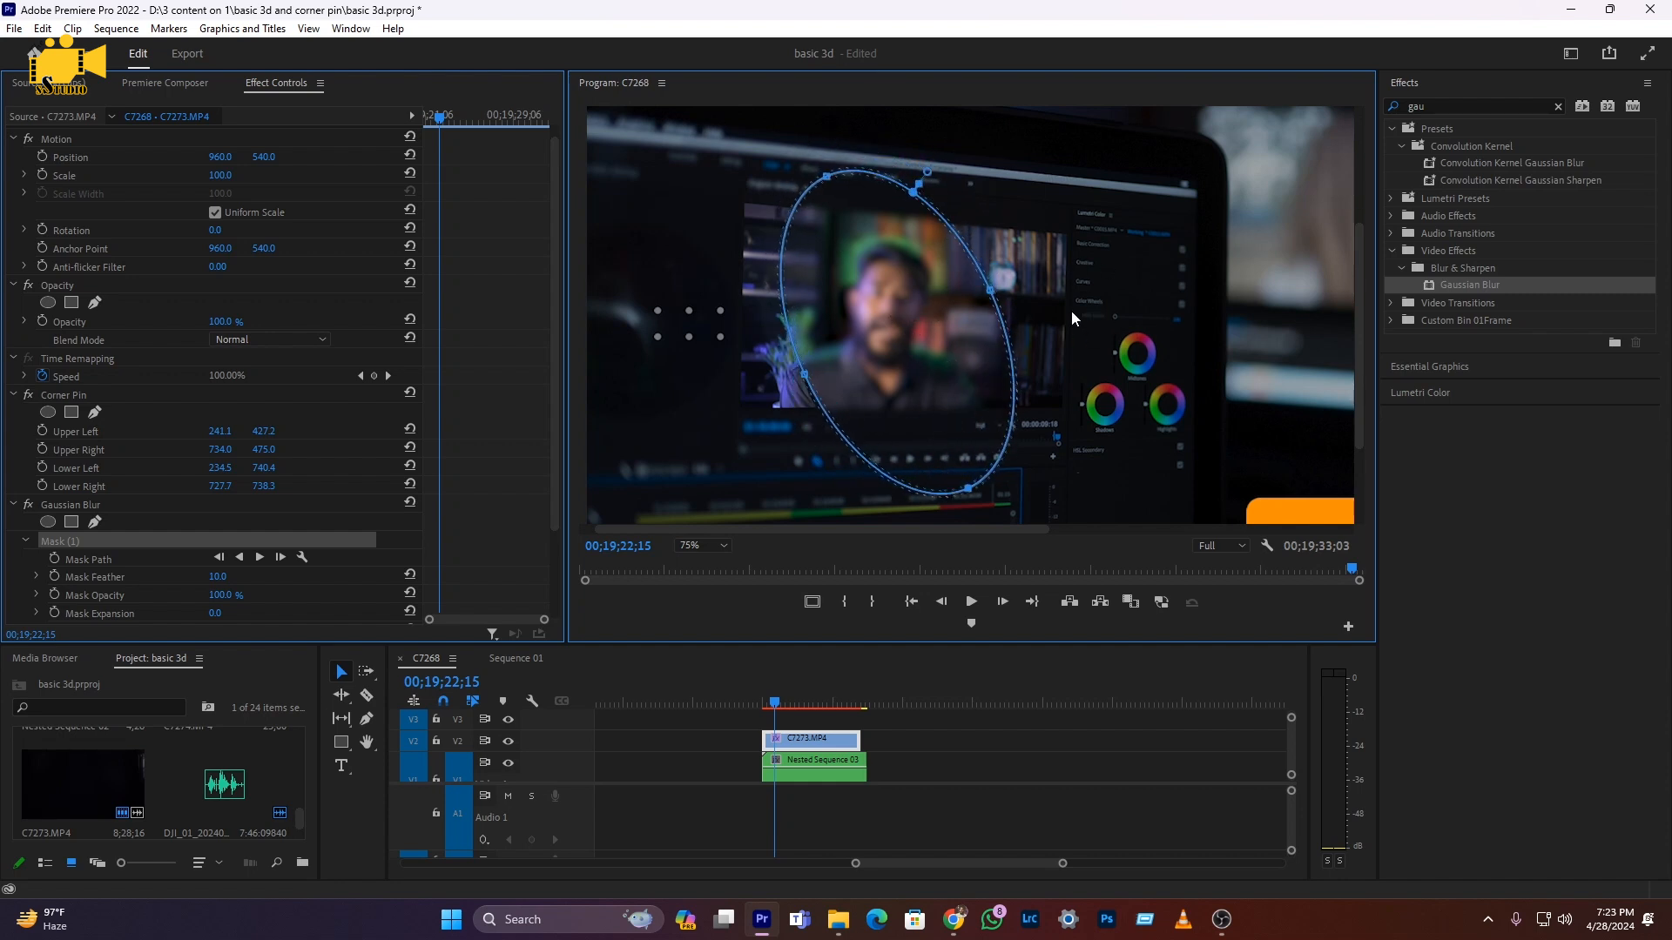
Step: Invert the Gaussian Blur mask so the blur applies outside the ellipse, and deselect the mask
scroll(52, 573, "down", 3)
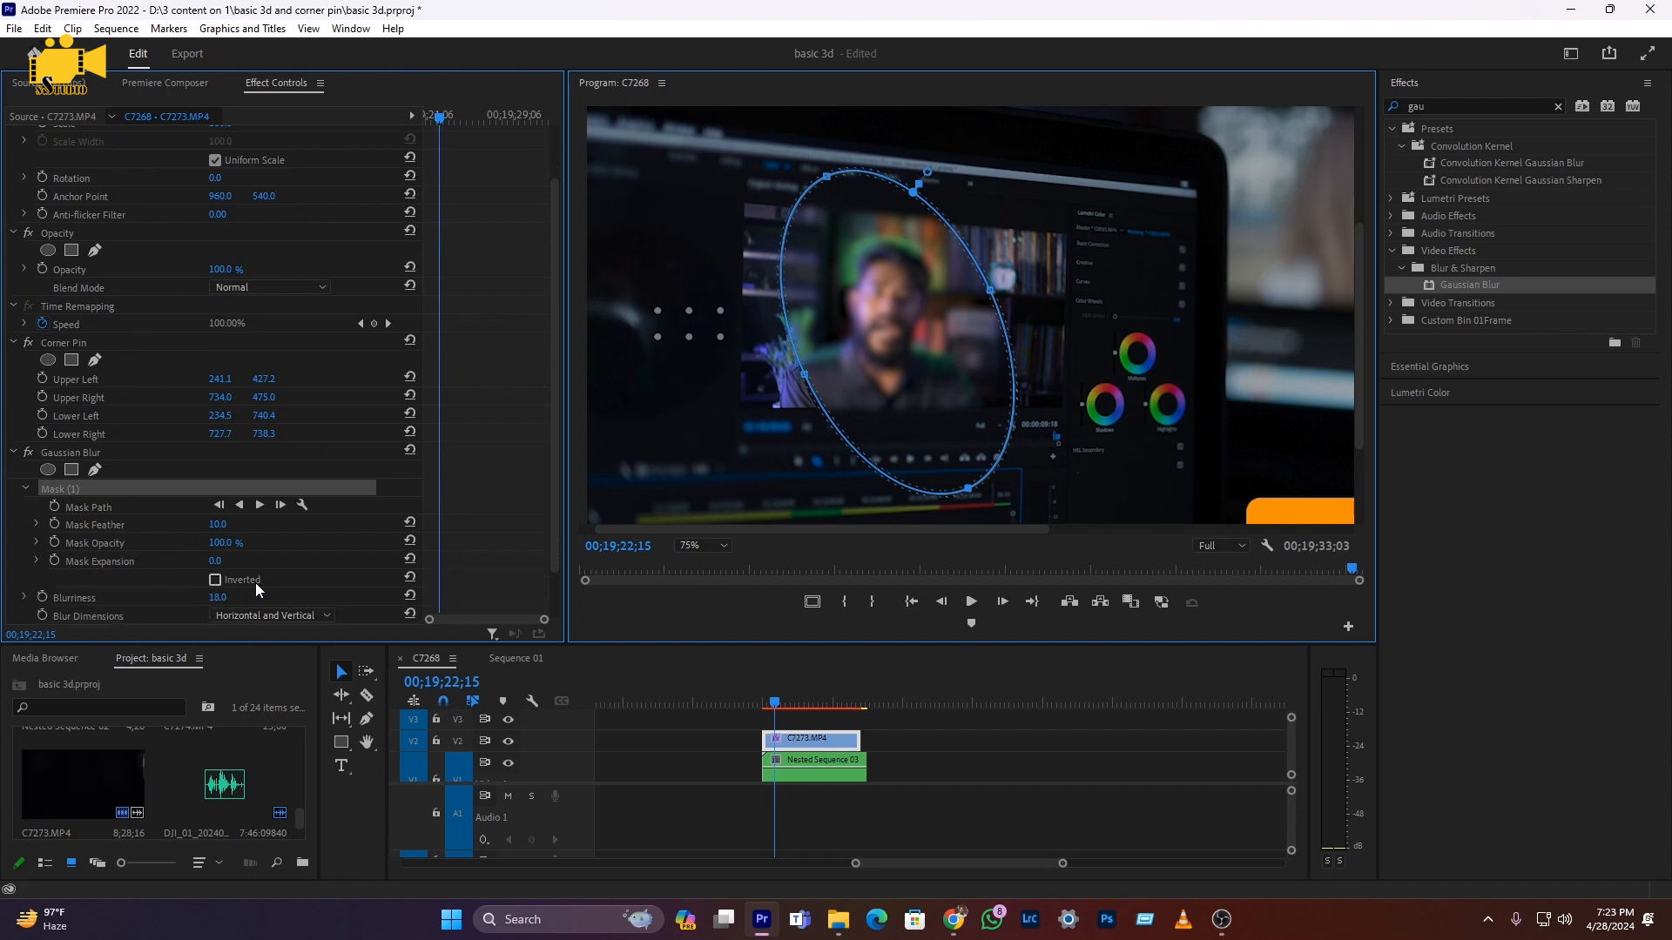
left_click(215, 580)
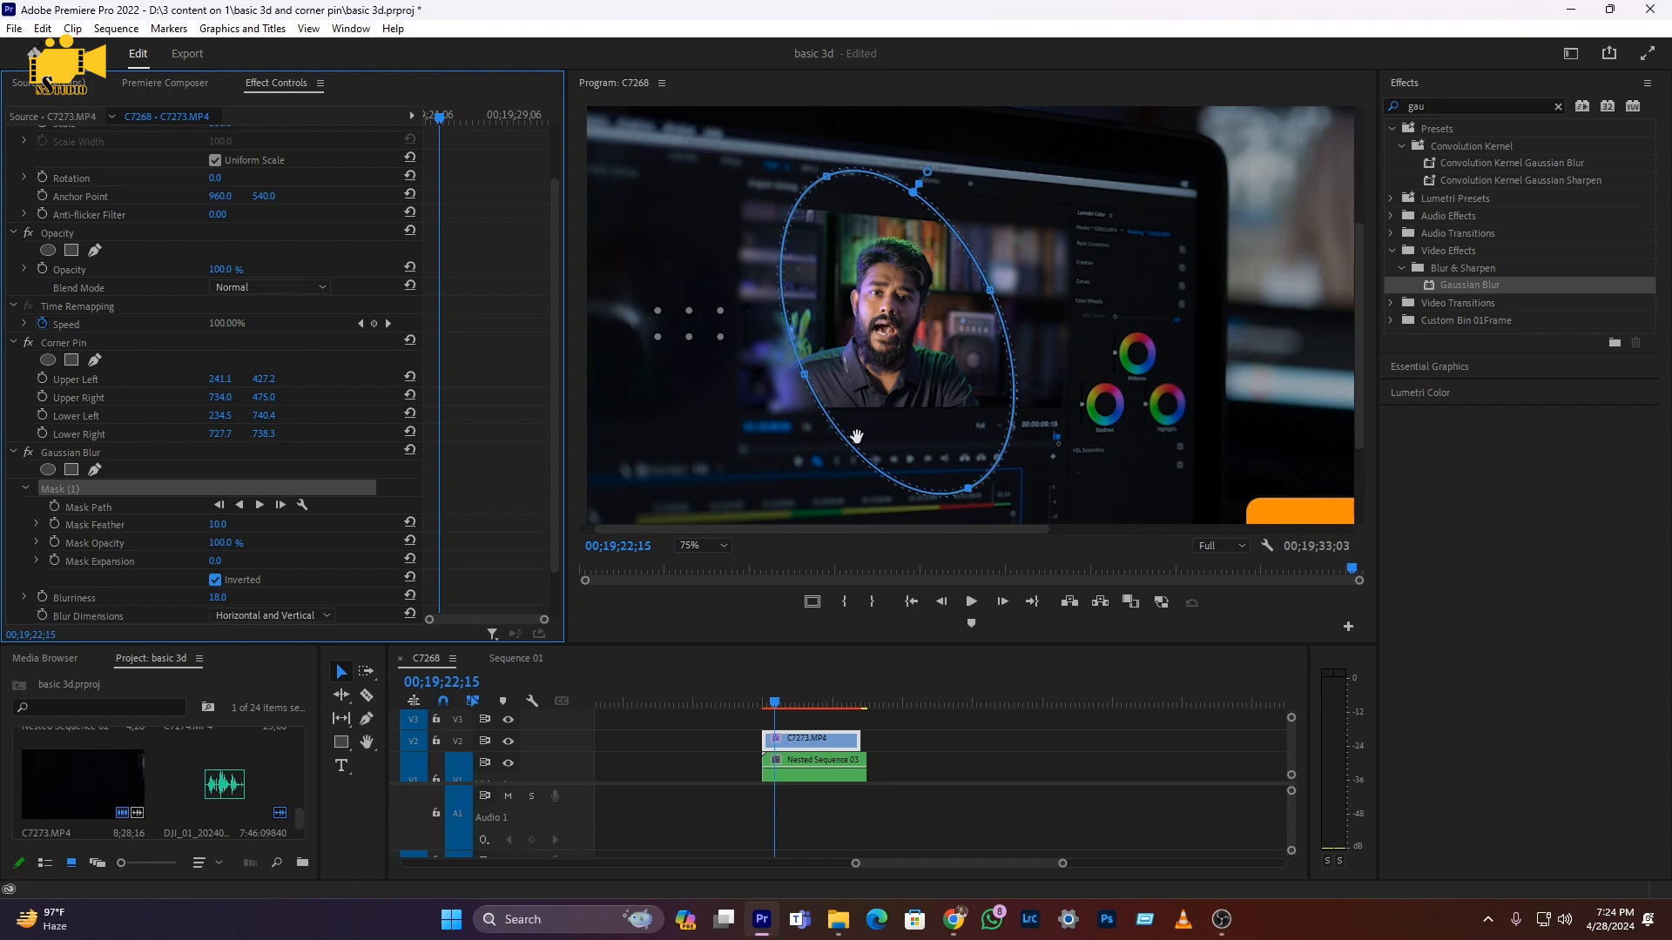
left_click(836, 347)
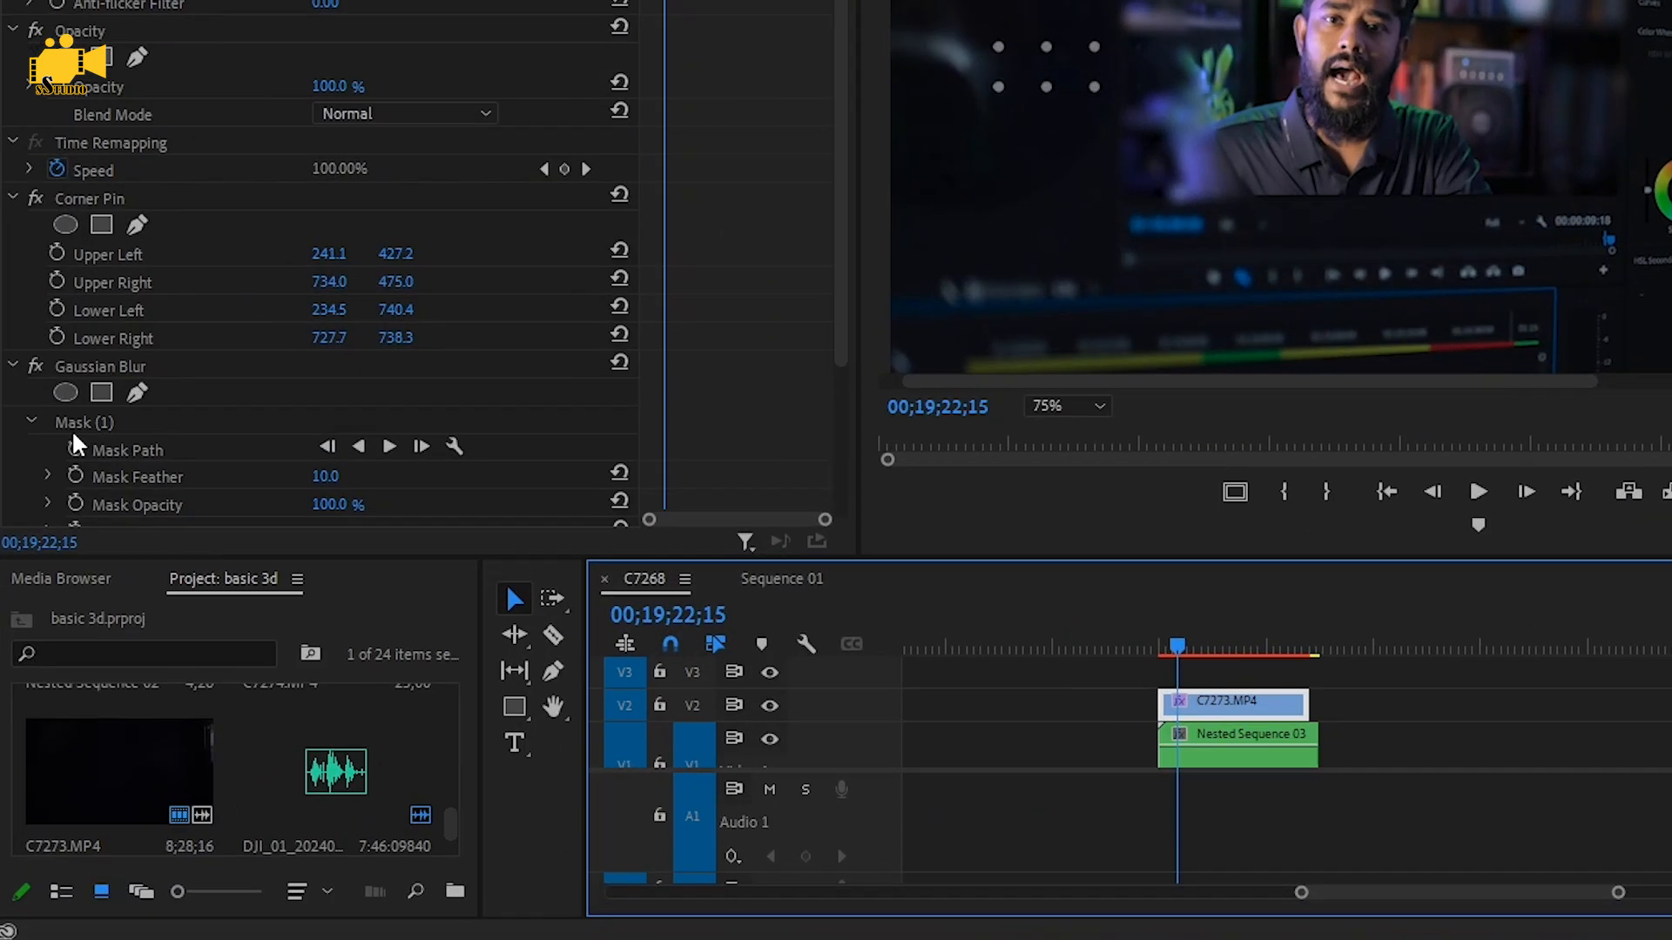
Step: Soften the blur mask's edge with a Mask Feather of 17.0, fine-tune the feather on the ellipse, and select the Nested Sequence 03 clip
scroll(201, 504, "down", 4)
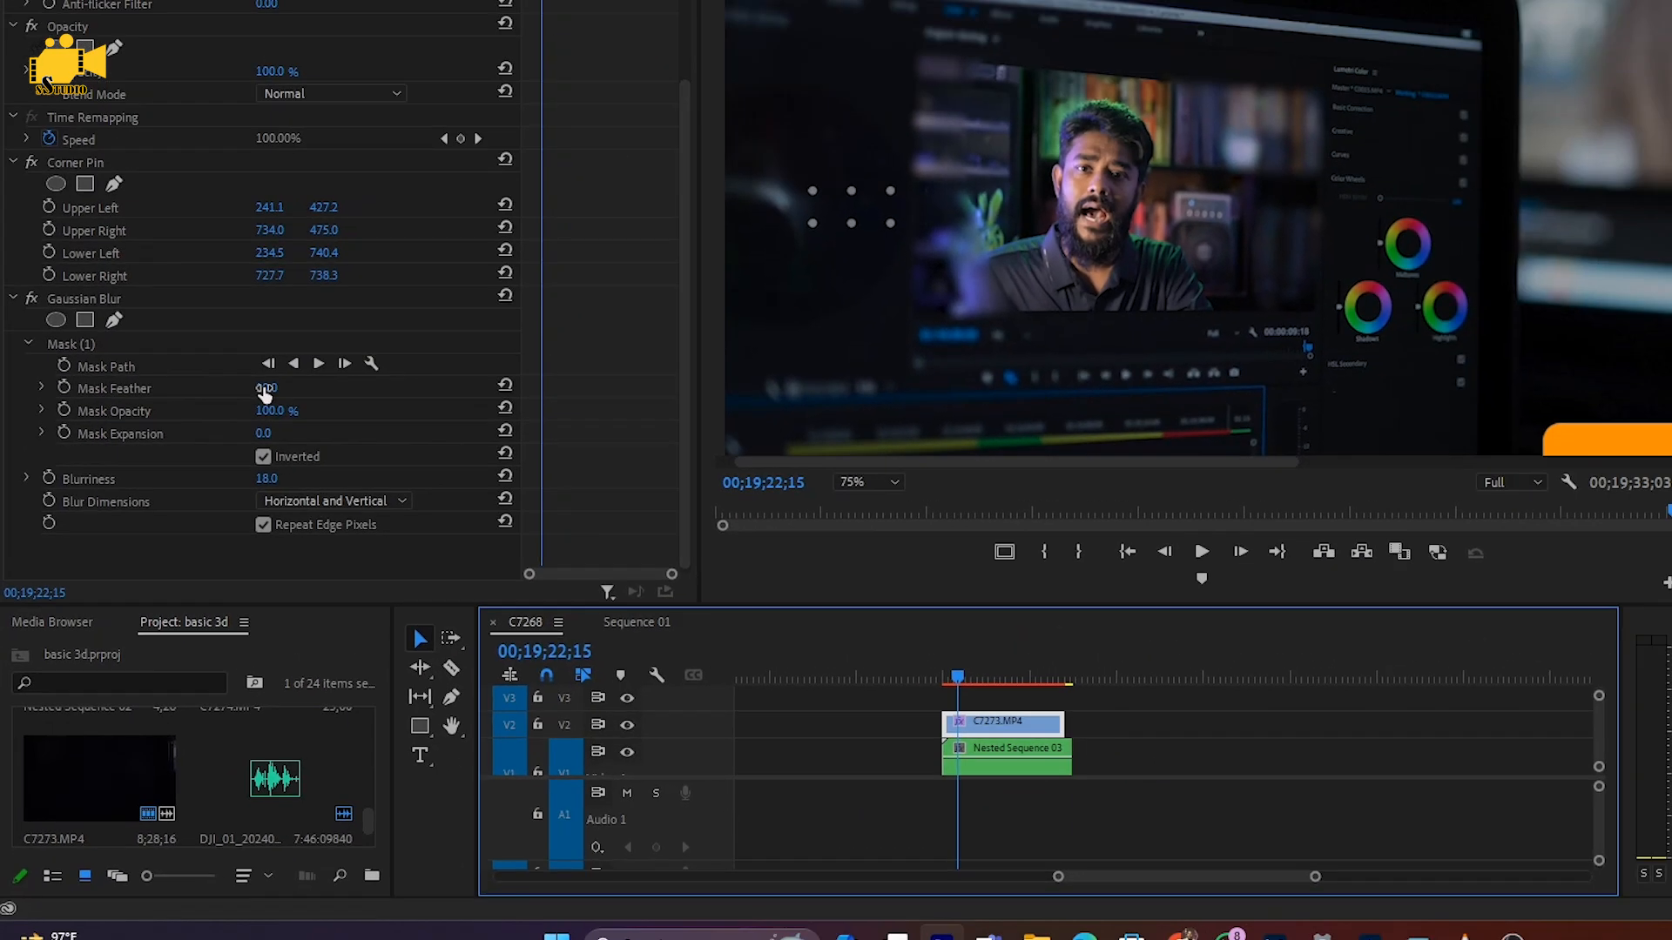
left_click_drag(333, 291, 354, 291)
left_click_drag(244, 470, 224, 470)
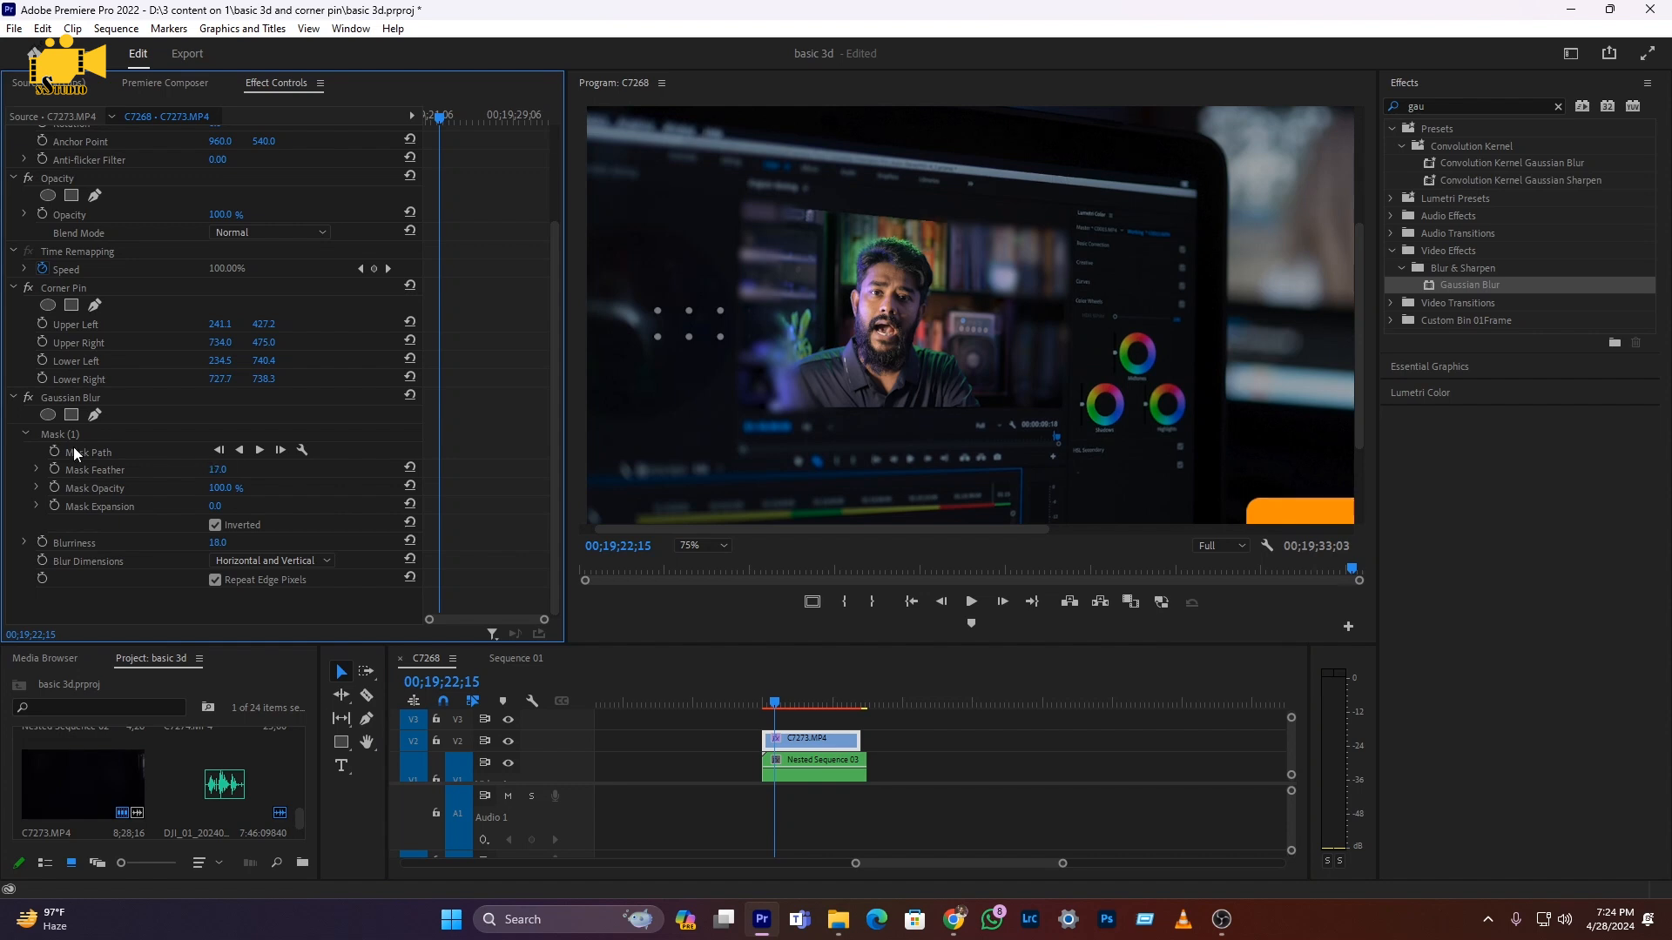
left_click(49, 434)
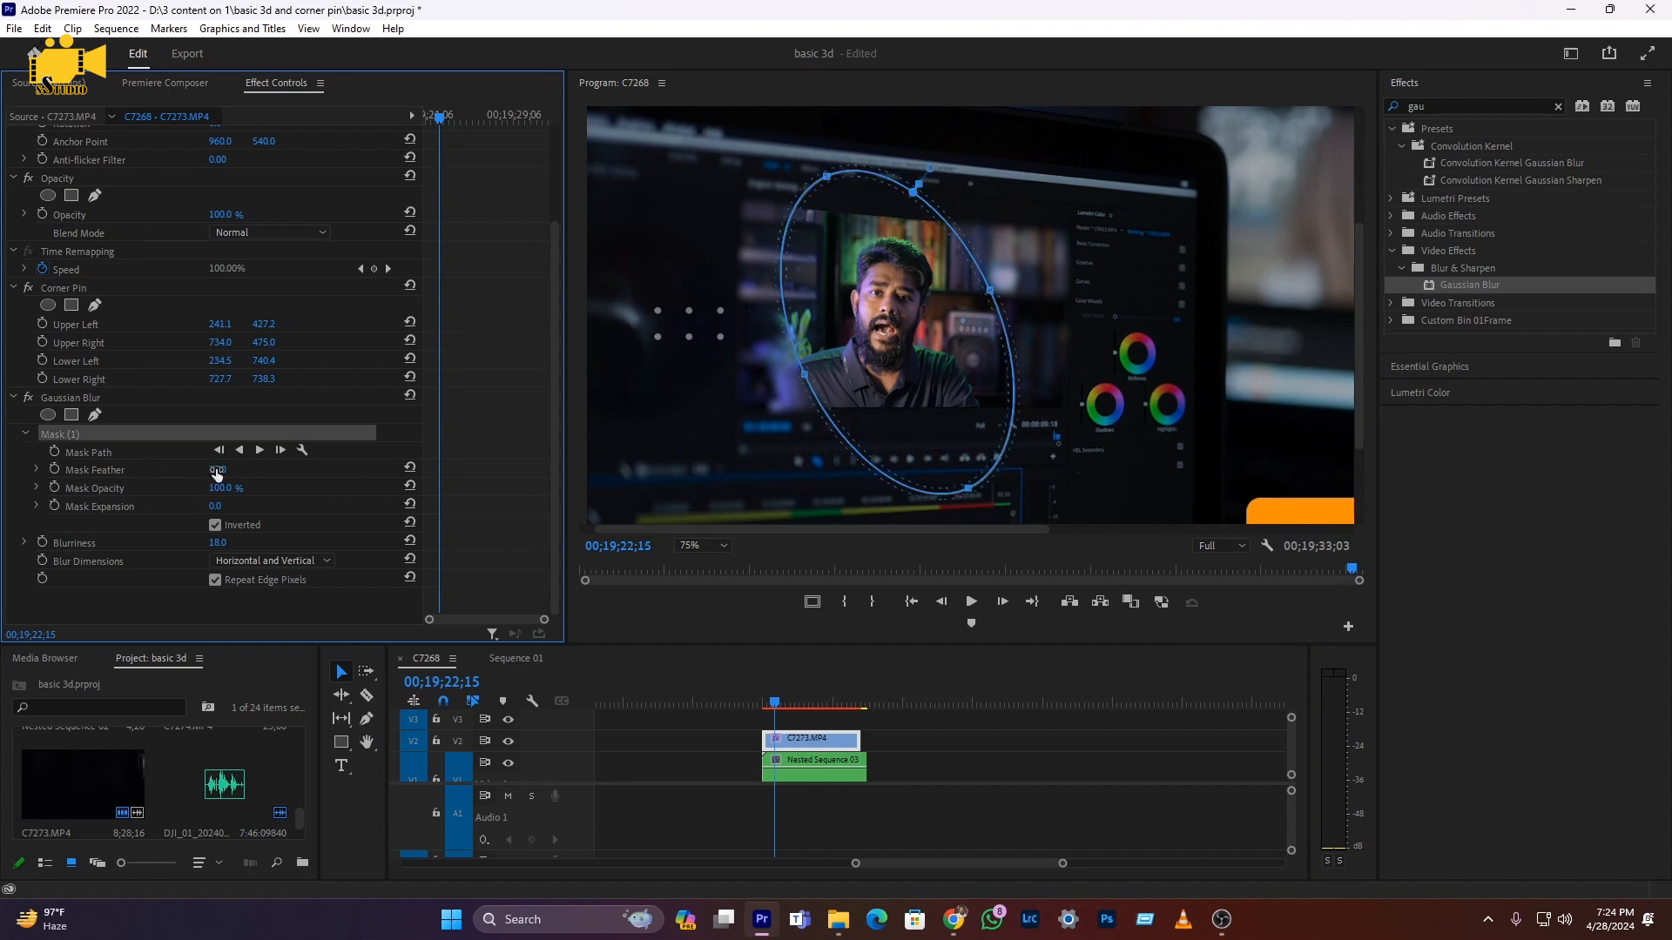
left_click_drag(934, 161, 948, 142)
left_click(808, 761)
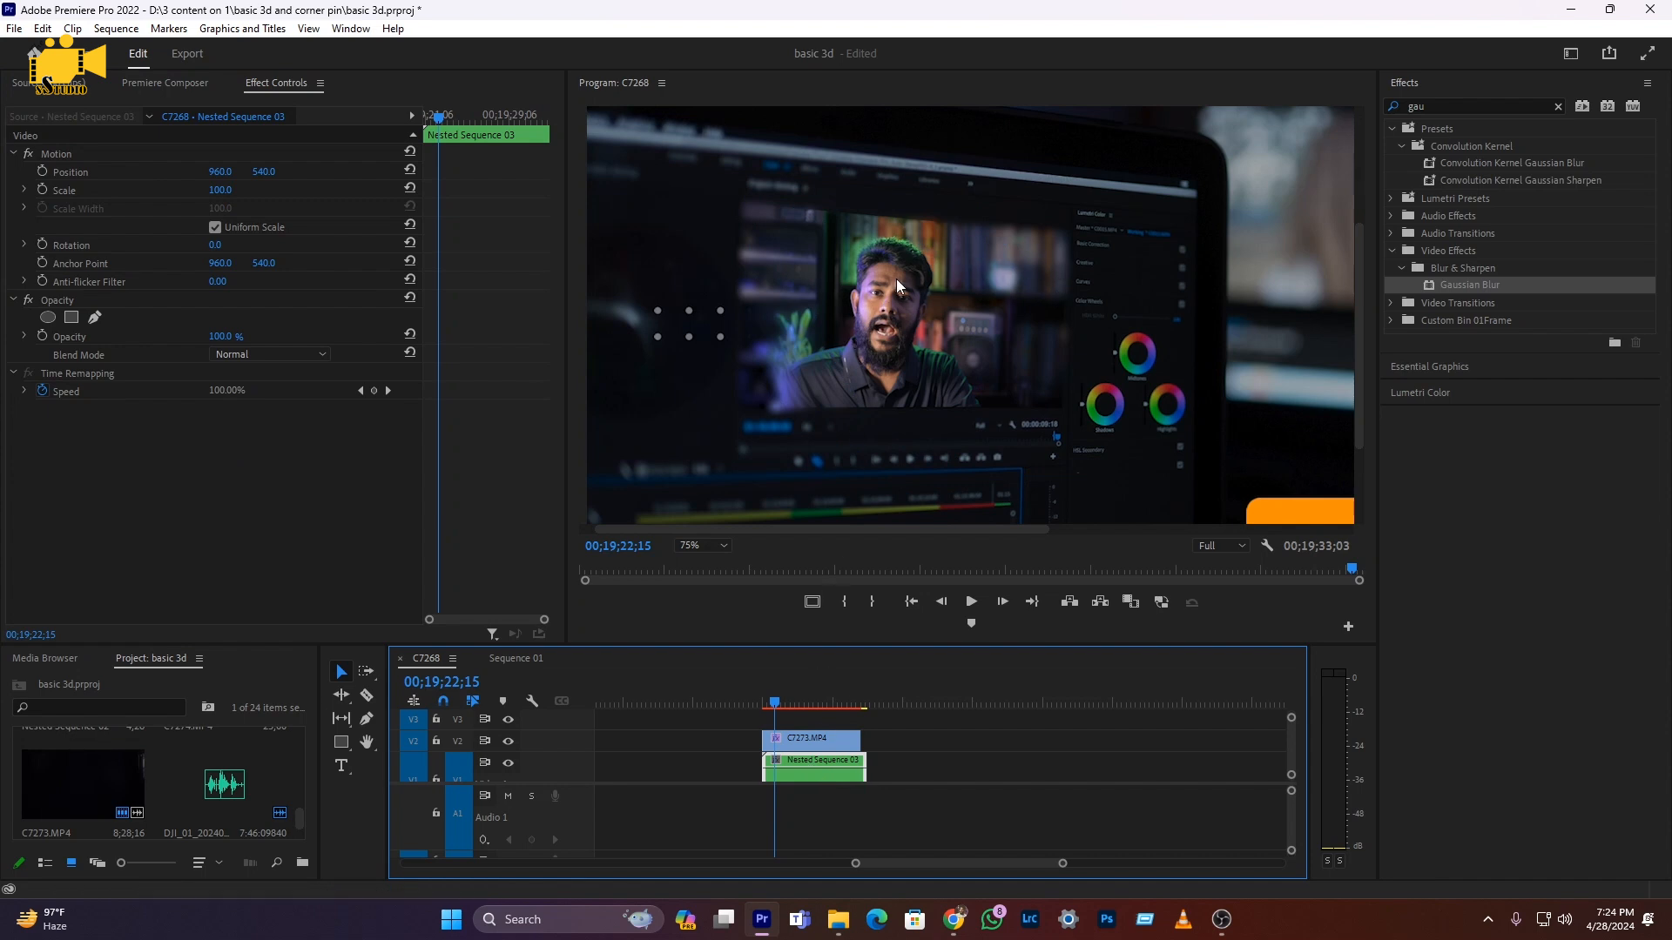